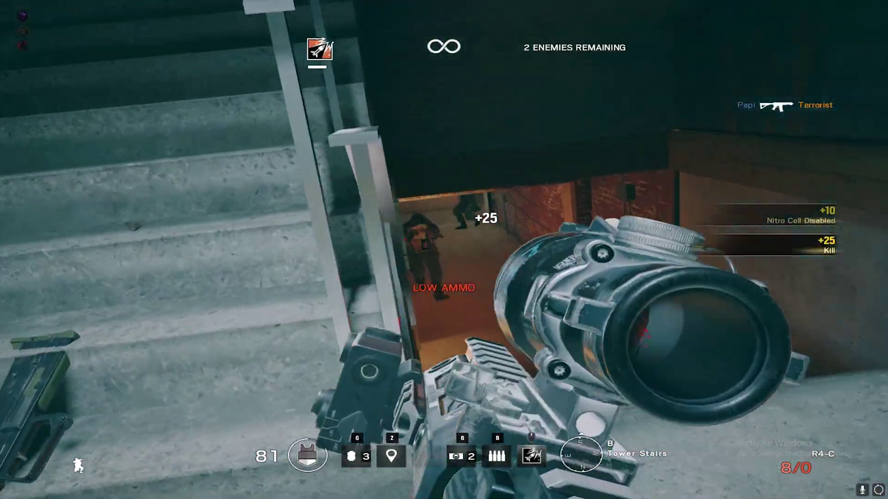
# - Shoot the last terrorists to finish the Terrorist Hunt mission
pyautogui.click(444, 250)
pyautogui.click(444, 250)
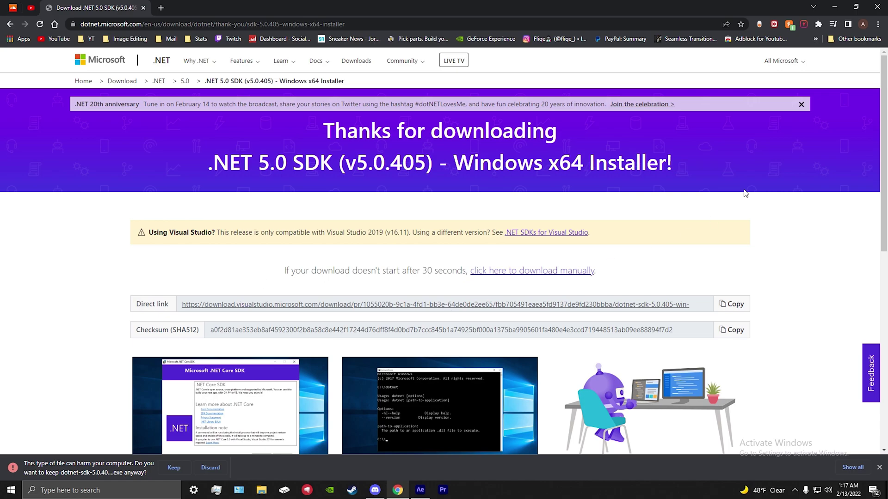
pyautogui.click(878, 24)
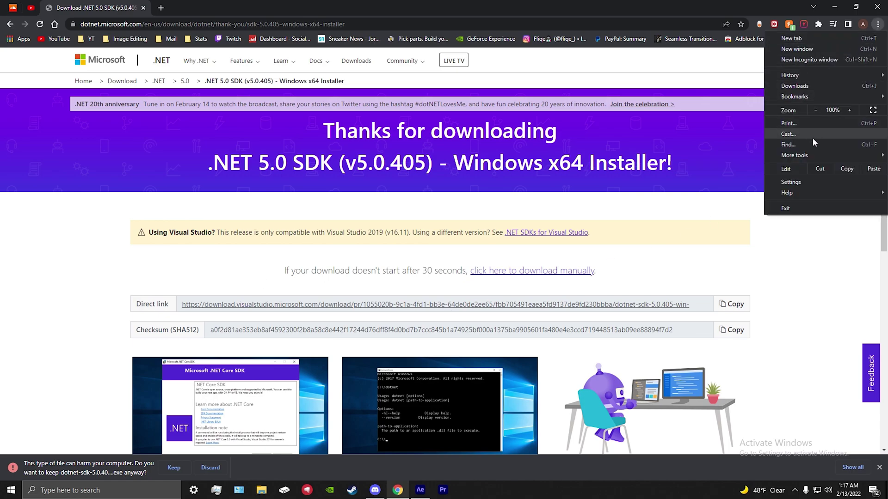
pyautogui.click(805, 181)
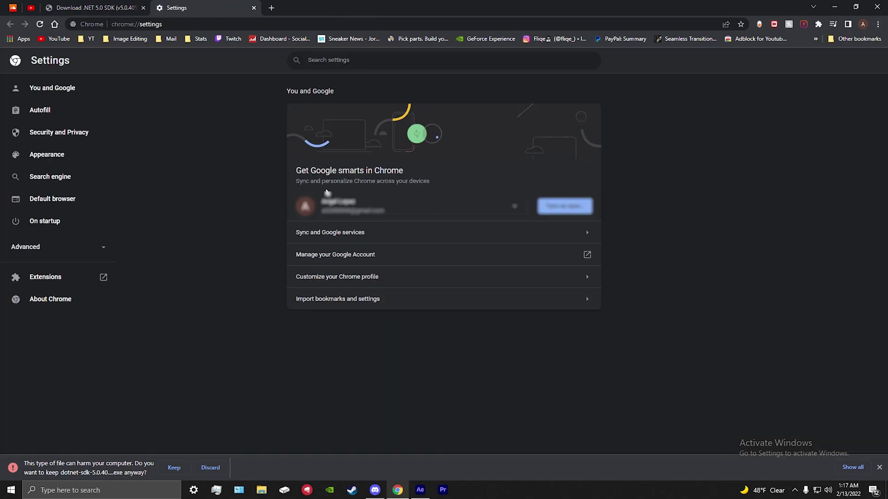
pyautogui.click(70, 136)
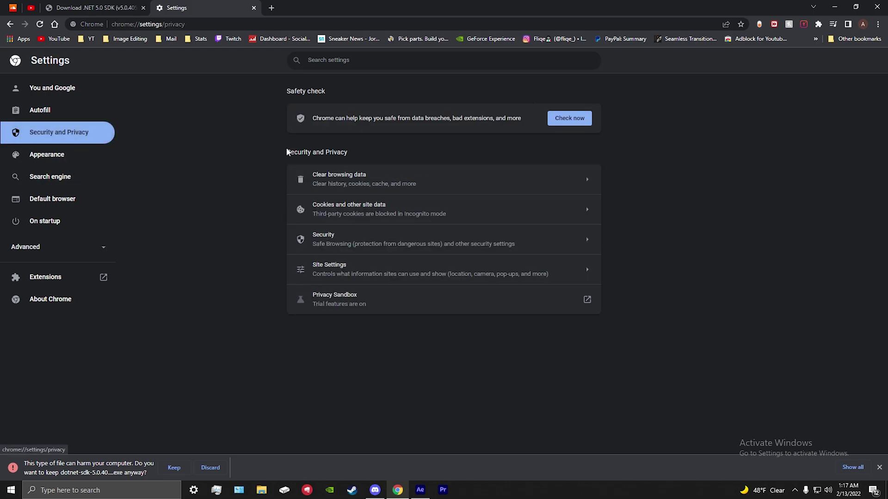
pyautogui.click(382, 245)
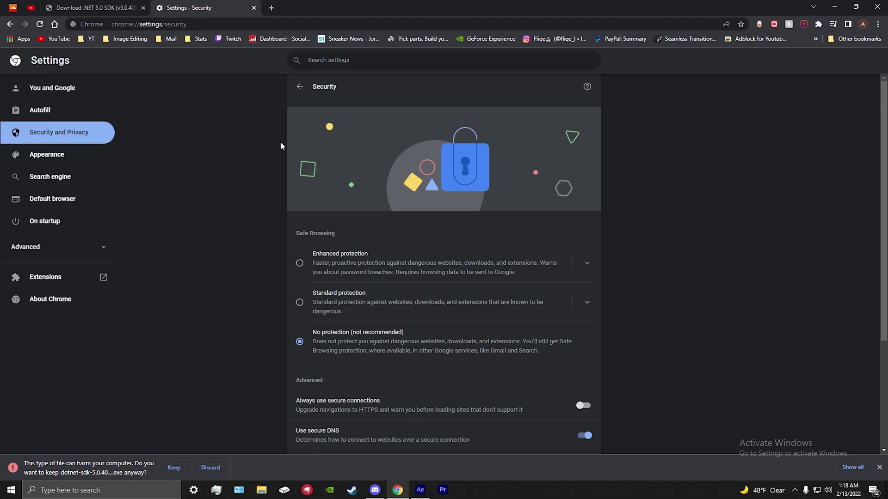
pyautogui.click(120, 5)
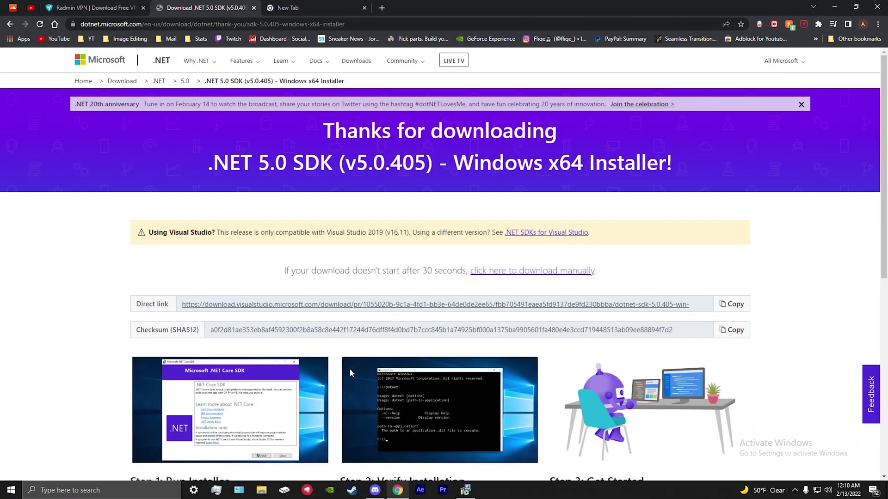
# - Run the dotnet-sdk-5.0.405 installer and reposition its Modify Setup window
pyautogui.click(465, 490)
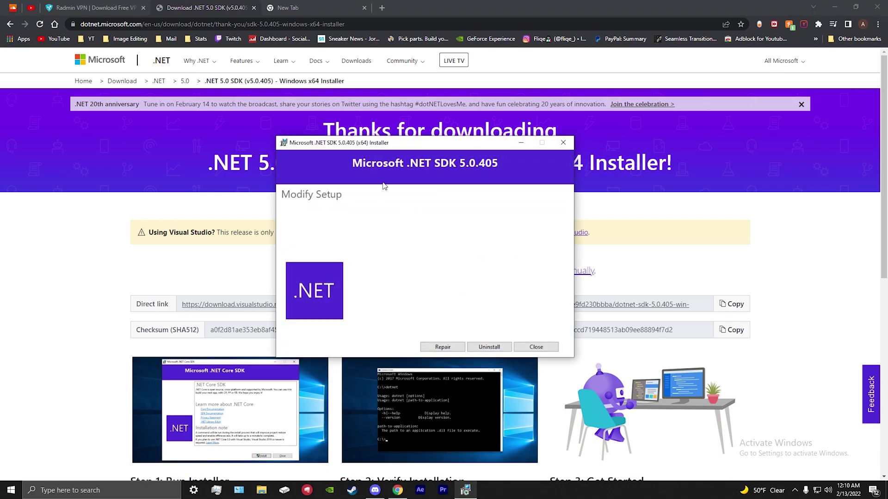
pyautogui.moveTo(398, 147); pyautogui.dragTo(414, 157)
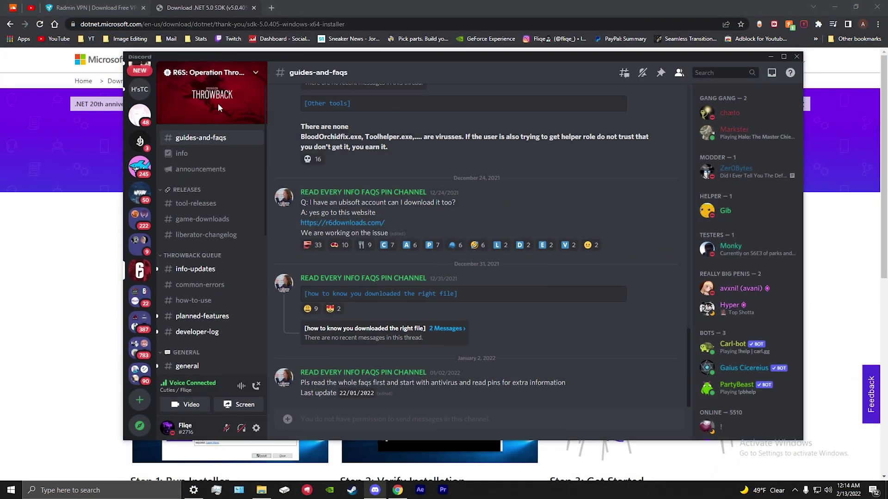
# - Download 2_9_1_CDNAUTH.7z from the Oct 2021 cdn auth fix post in #game-downloads
pyautogui.click(202, 219)
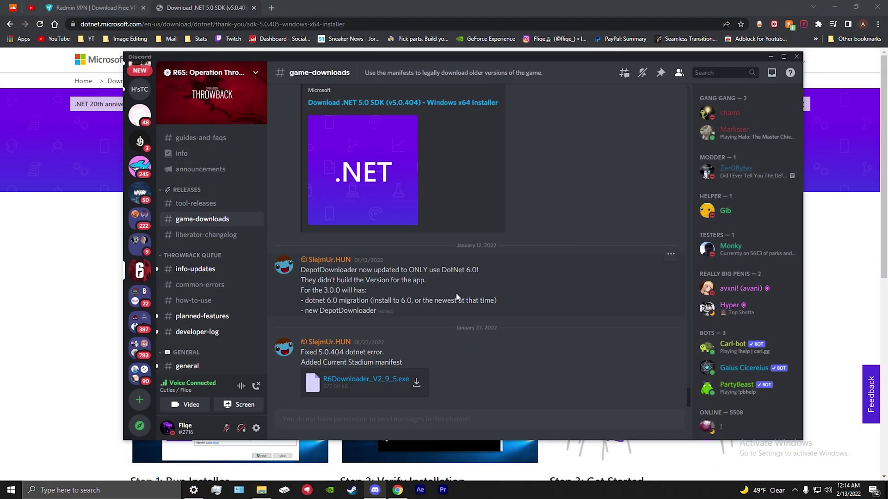
pyautogui.scroll(3, 525, 314)
pyautogui.scroll(10, 524, 314)
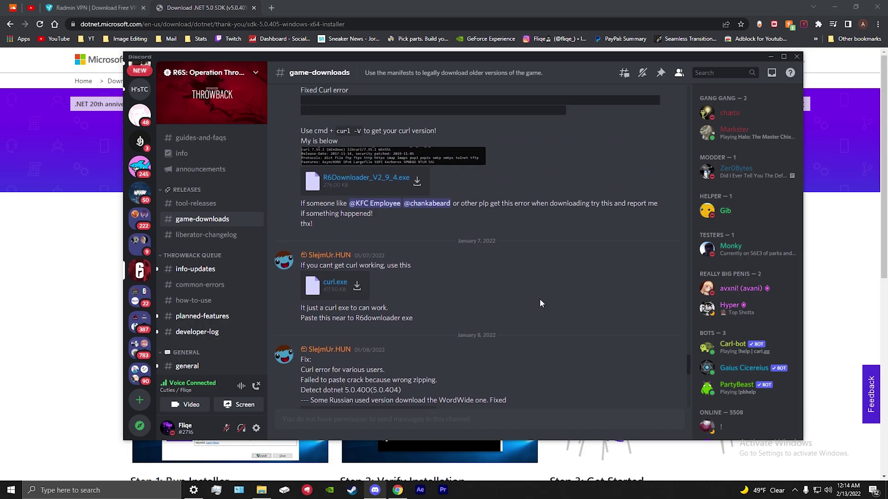
pyautogui.scroll(10, 545, 299)
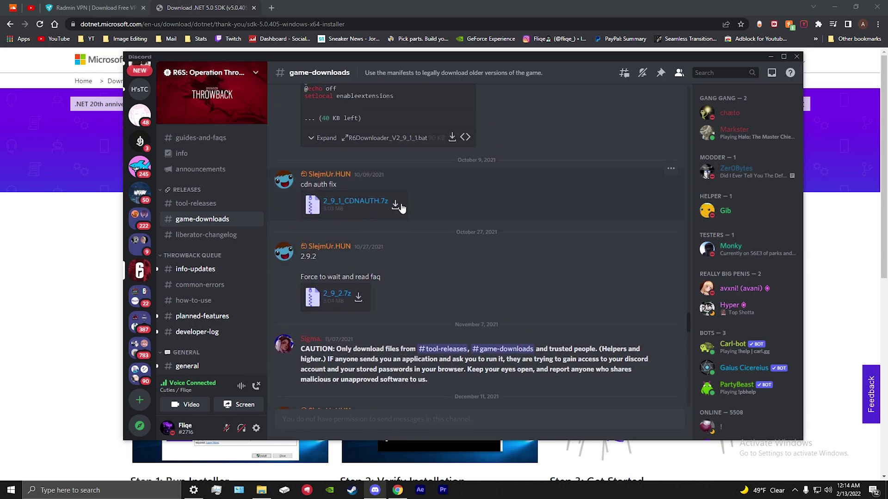
pyautogui.click(397, 211)
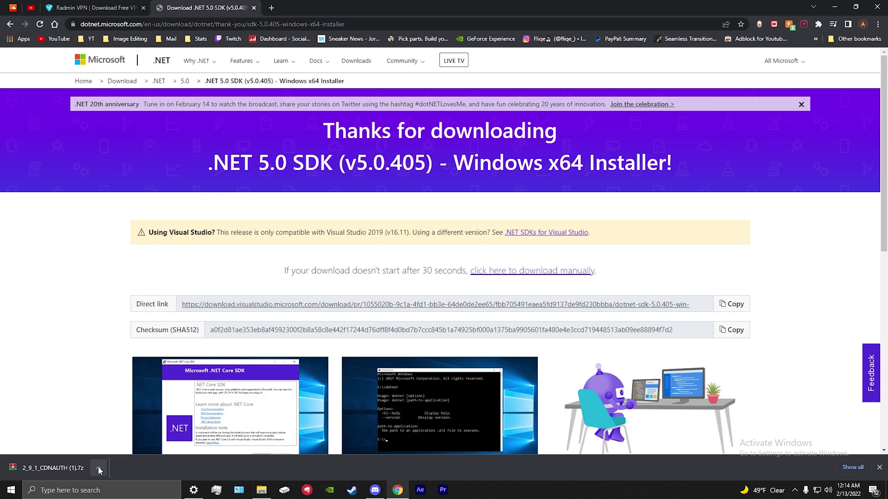
# - Verify Real-time protection is Off in Virus & threat protection settings, then close Windows Security and Settings
pyautogui.click(194, 490)
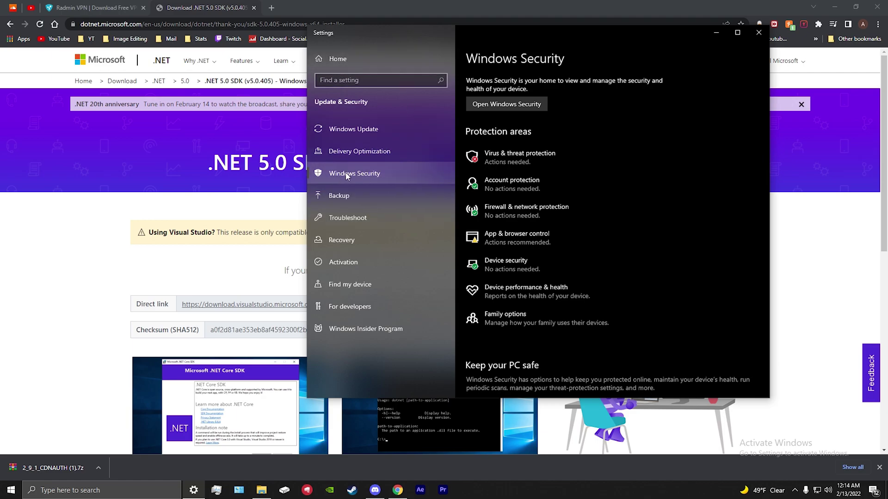
pyautogui.click(506, 160)
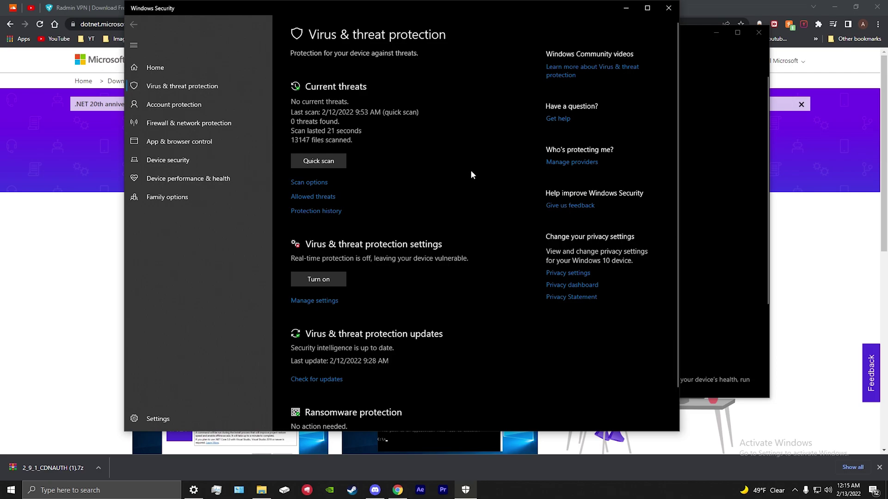
pyautogui.click(324, 301)
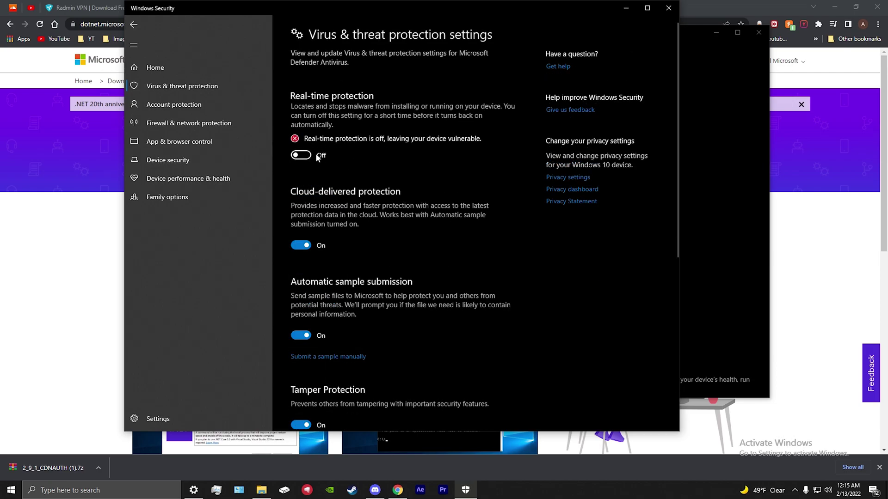
pyautogui.click(668, 7)
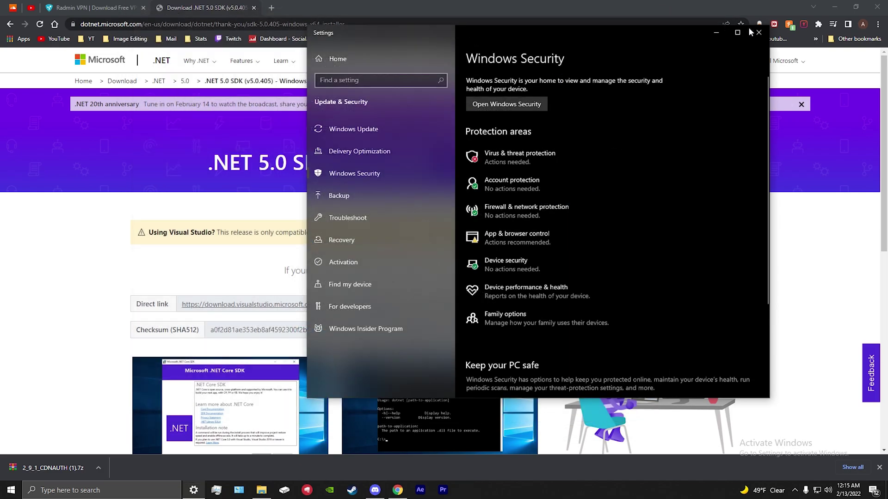
pyautogui.click(758, 33)
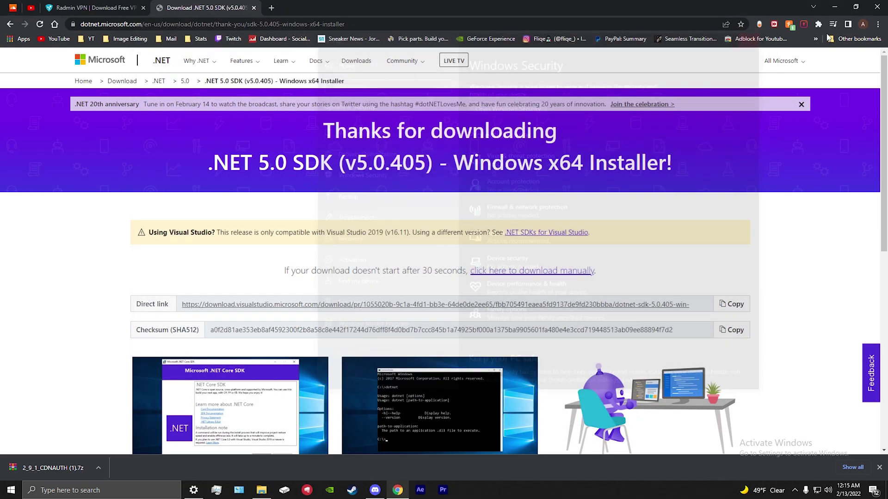
# - Extract the 2_9_1_CDNAUTH (1) archive with WinRAR into the old r6 folder on M:
pyautogui.click(99, 469)
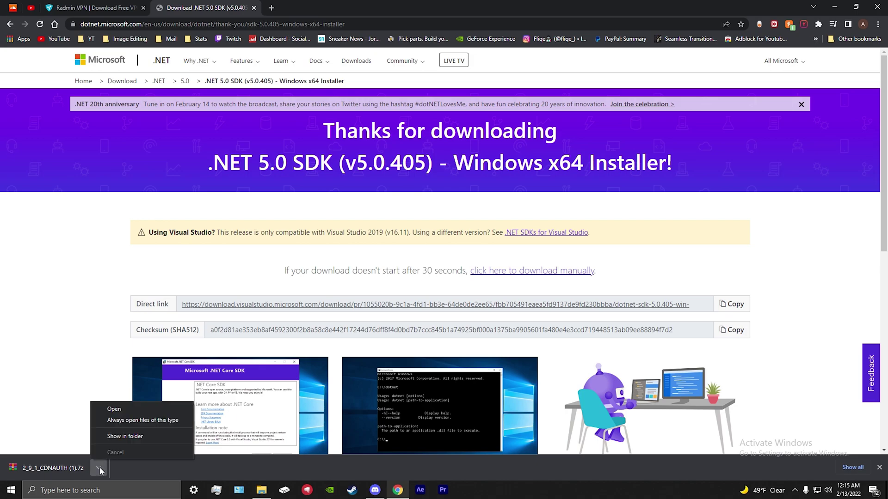
pyautogui.click(148, 434)
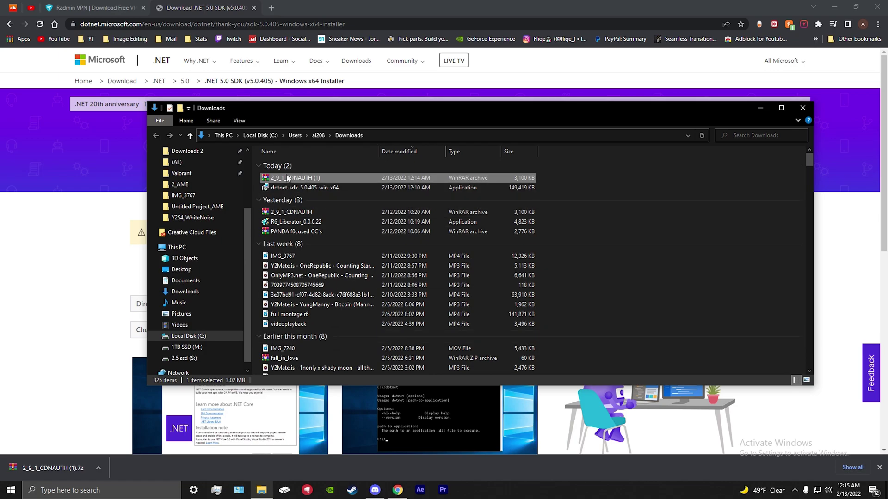
pyautogui.rightClick(287, 178)
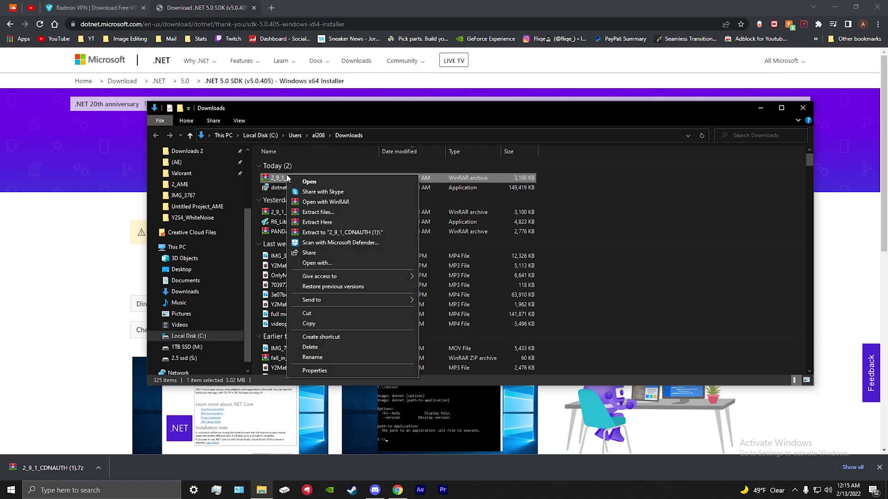
pyautogui.click(338, 212)
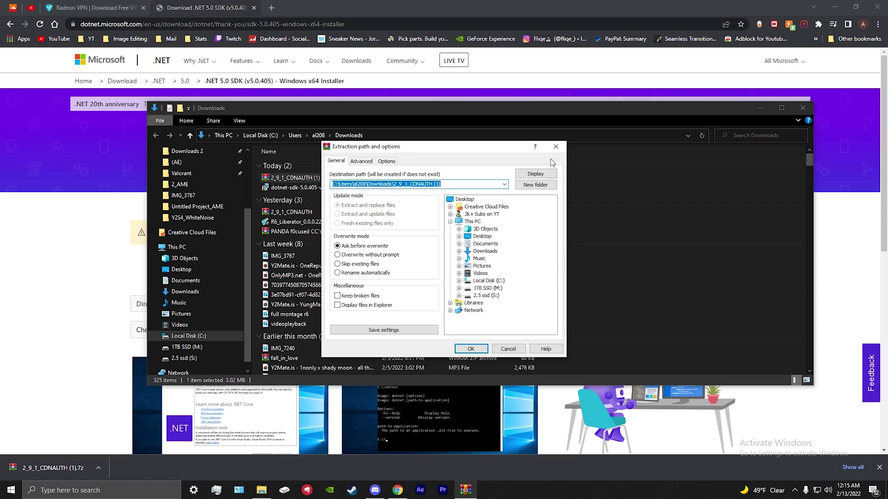
pyautogui.click(461, 288)
pyautogui.click(491, 258)
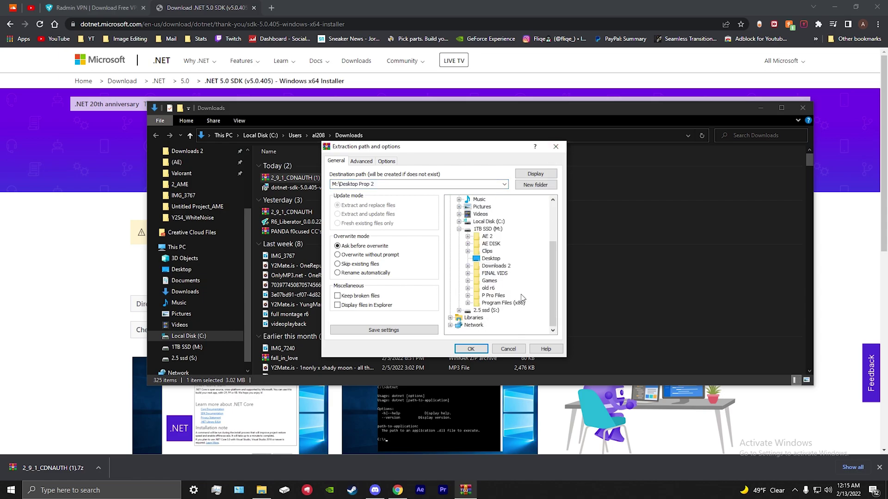
pyautogui.click(468, 288)
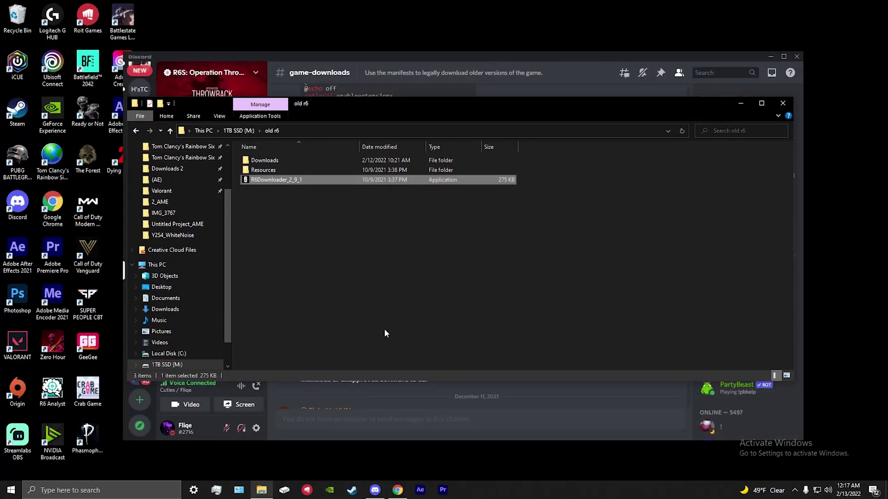
# - Launch R6Downloader_2_9_1 and start the Dust Line 3.0 download using the Steam username
pyautogui.doubleClick(272, 183)
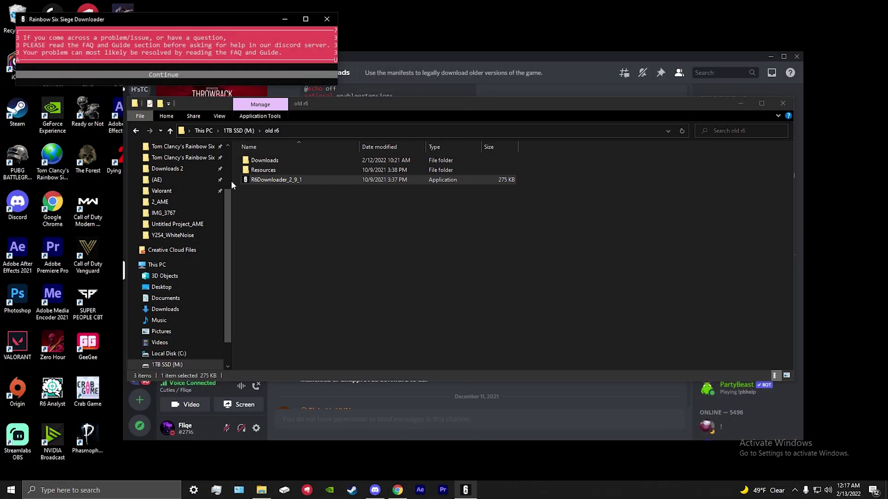
pyautogui.click(170, 76)
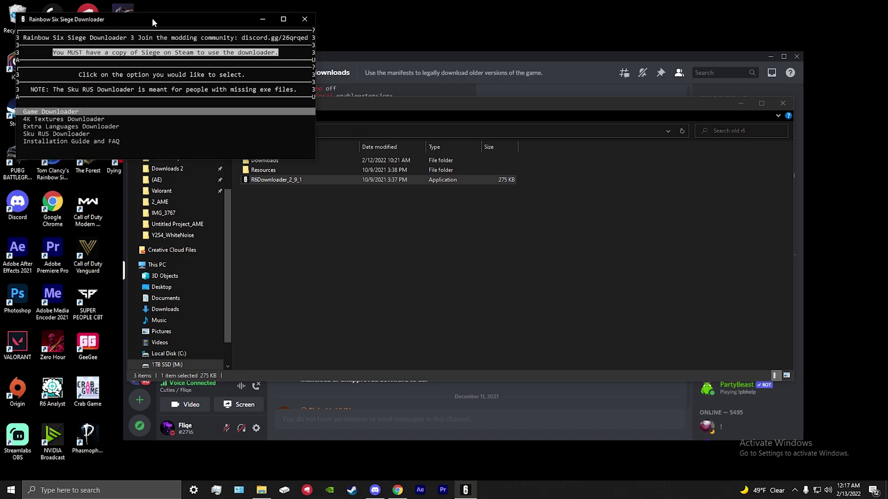
pyautogui.moveTo(152, 18); pyautogui.dragTo(388, 138)
pyautogui.click(316, 231)
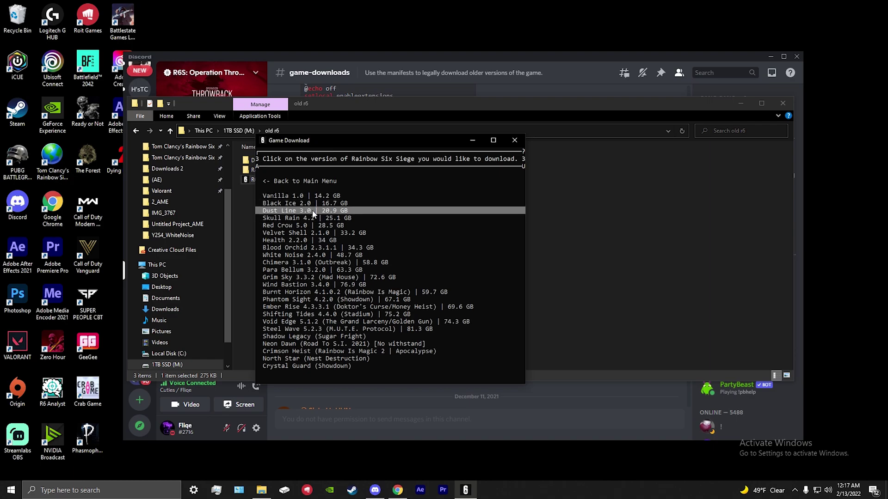
pyautogui.click(315, 211)
pyautogui.press('BackSpace')
pyautogui.press('BackSpace')
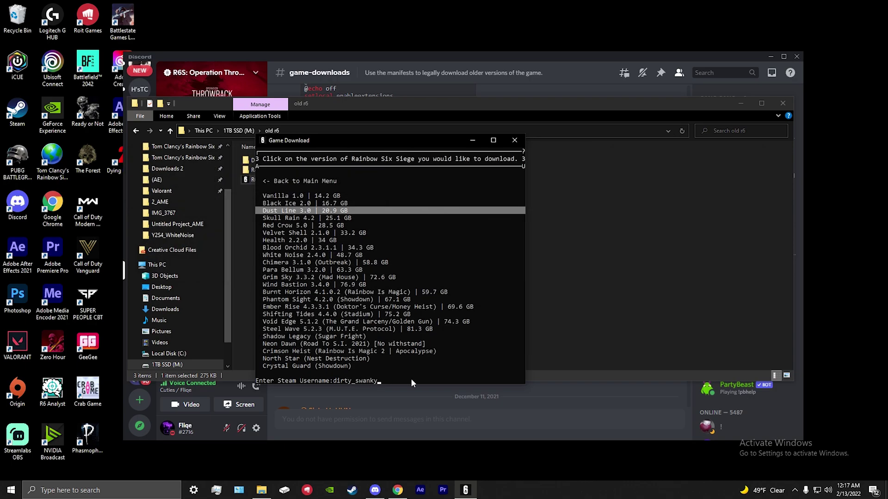
pyautogui.press('Return')
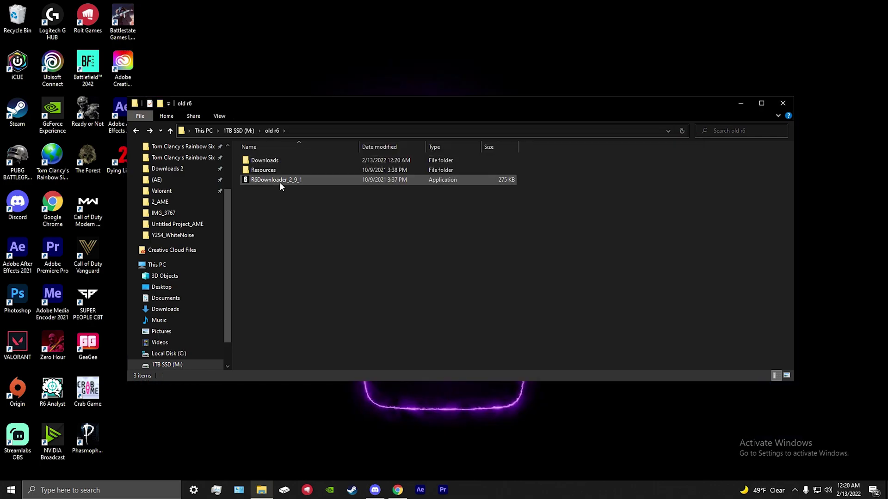
# - Browse through the Y1S1_BlackIce folder's files in Downloads, then return to Downloads
pyautogui.doubleClick(280, 160)
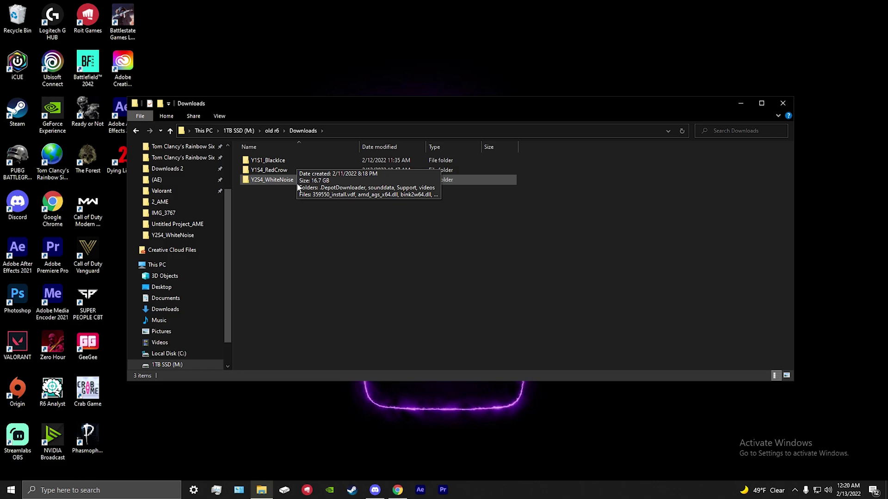
pyautogui.click(295, 160)
pyautogui.doubleClick(296, 161)
pyautogui.scroll(-15, 324, 250)
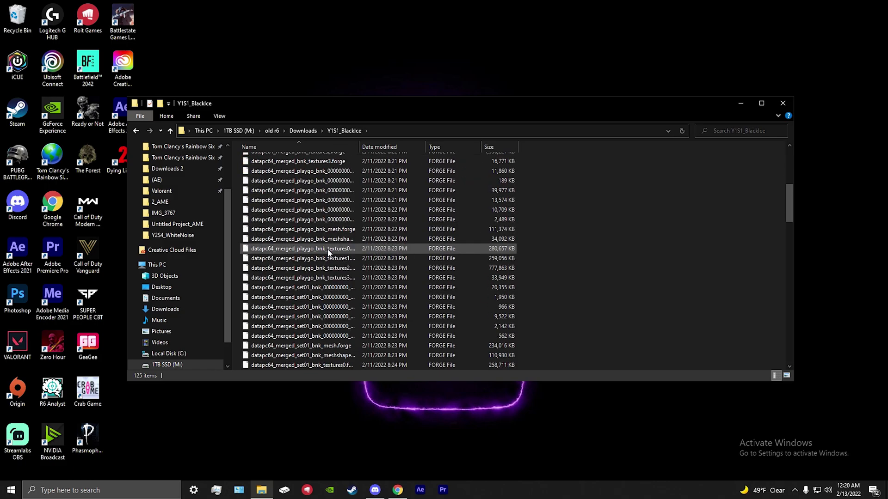
pyautogui.scroll(-12, 323, 259)
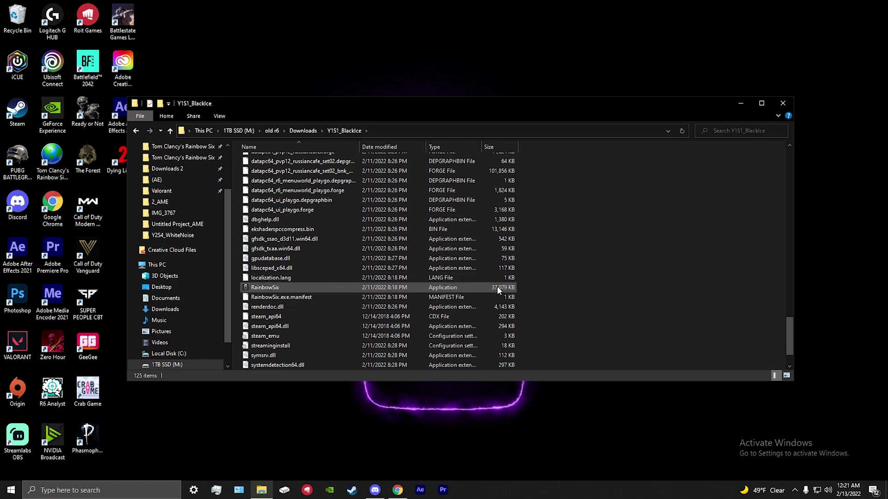
pyautogui.press('BackSpace')
# - Launch RainbowSix.exe from the Y2S4_WhiteNoise folder
pyautogui.doubleClick(290, 179)
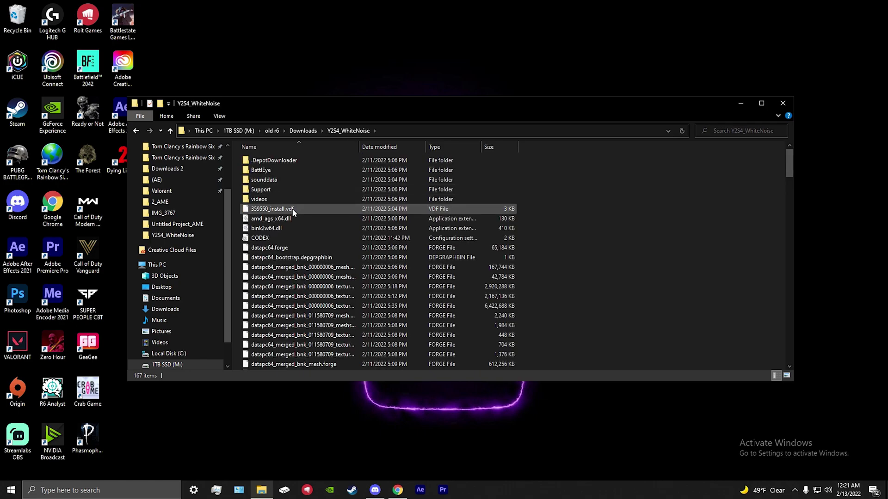
pyautogui.scroll(-20, 292, 194)
pyautogui.scroll(-20, 292, 212)
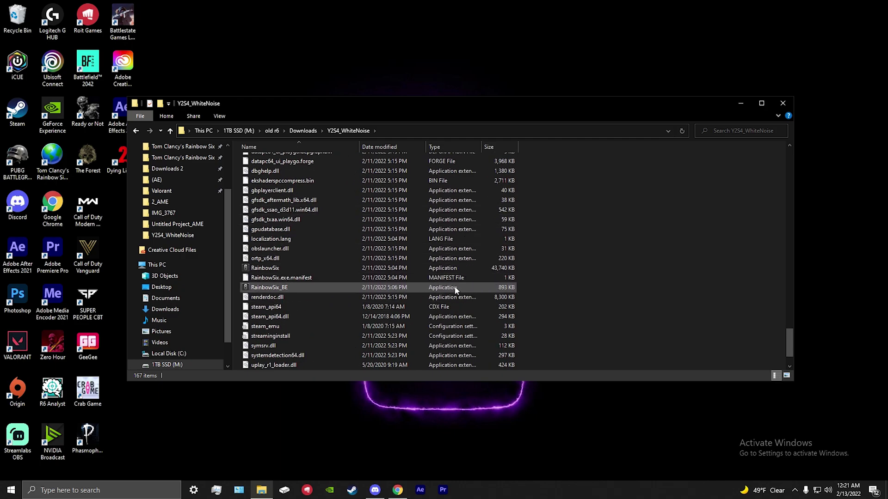
pyautogui.doubleClick(292, 269)
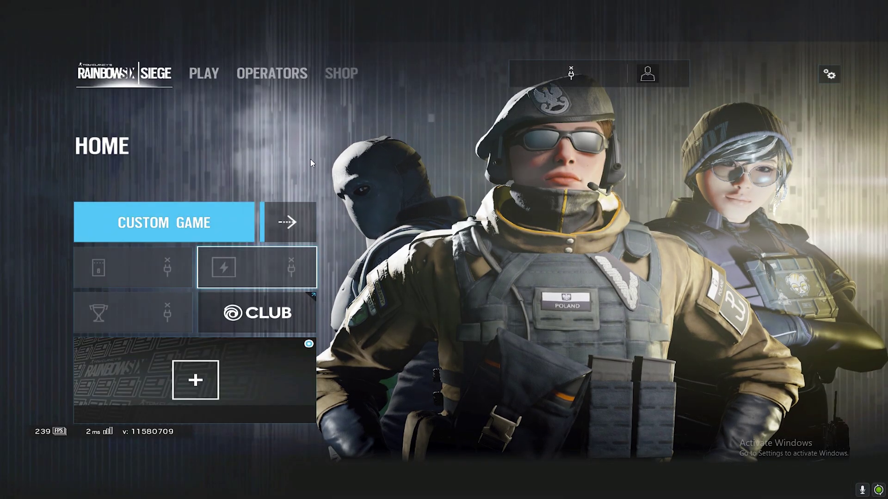
# - Visit PLAY and OPERATORS, return HOME, and open the squad panel with four empty slots
pyautogui.click(206, 77)
pyautogui.press('e')
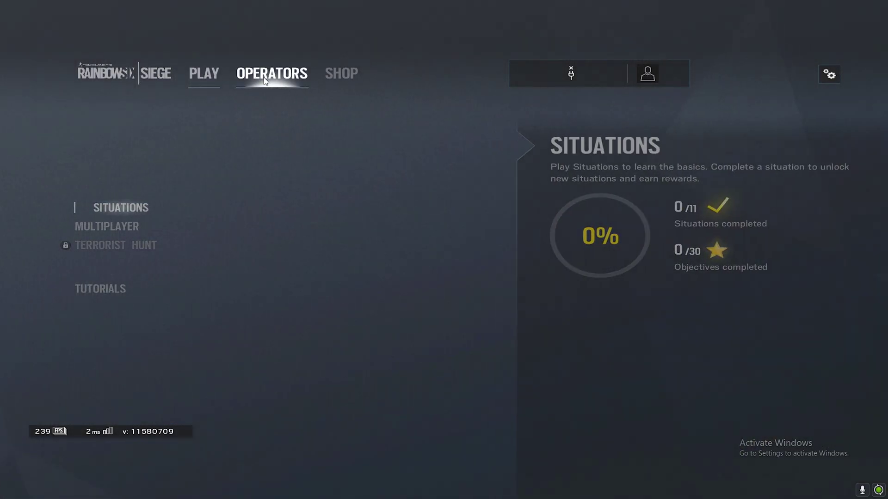
pyautogui.press('q')
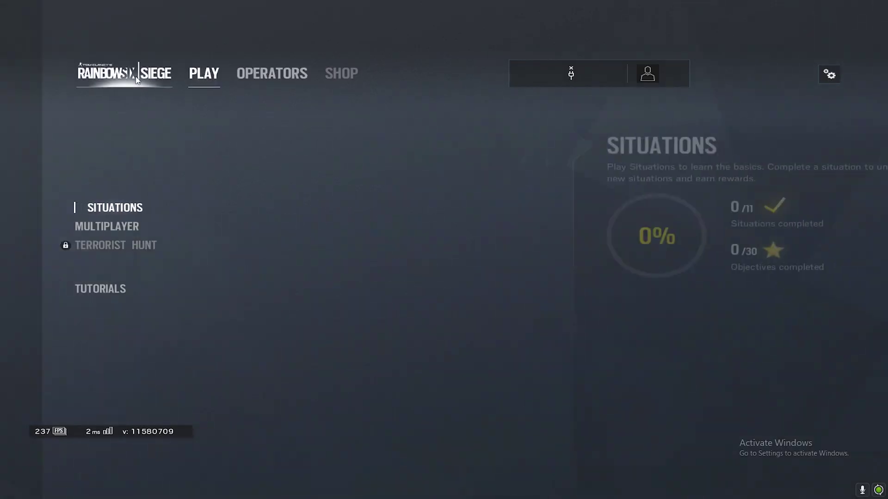
pyautogui.press('q')
pyautogui.click(578, 76)
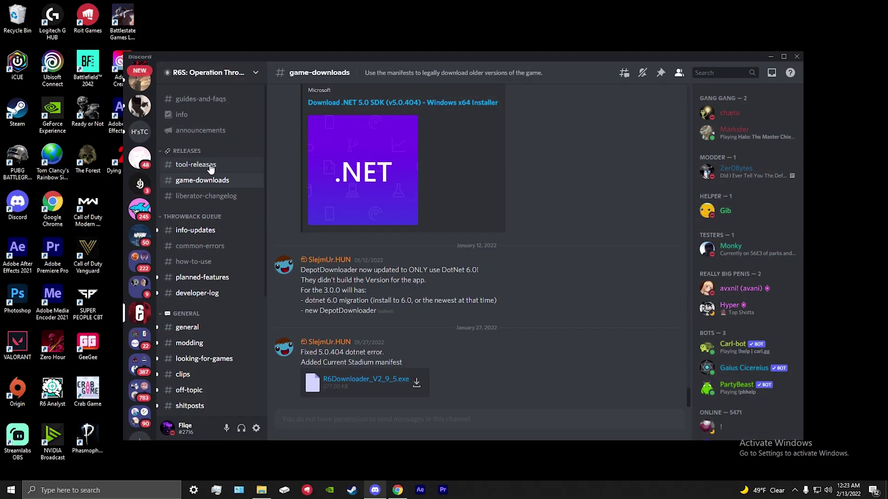
# - Download R6_Liberator_0.0.0.22.exe from #tool-releases, accepting the Download anyway warning
pyautogui.click(210, 166)
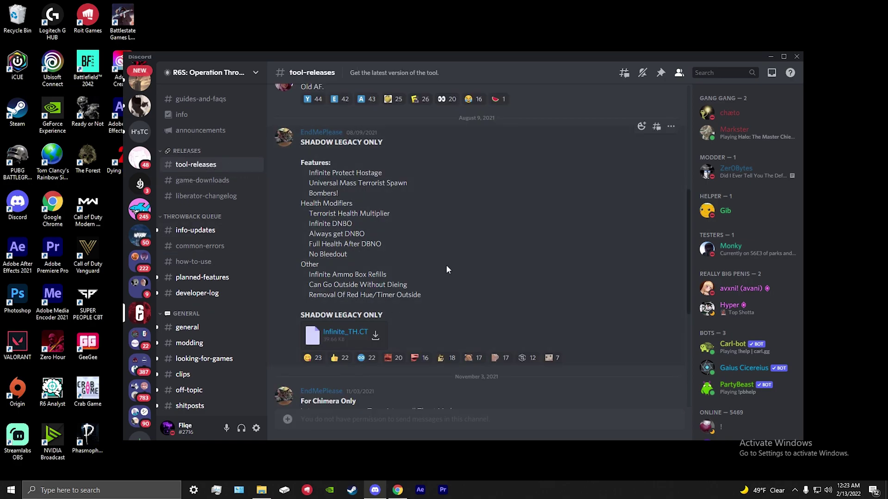
pyautogui.scroll(-5, 437, 268)
pyautogui.scroll(8, 502, 300)
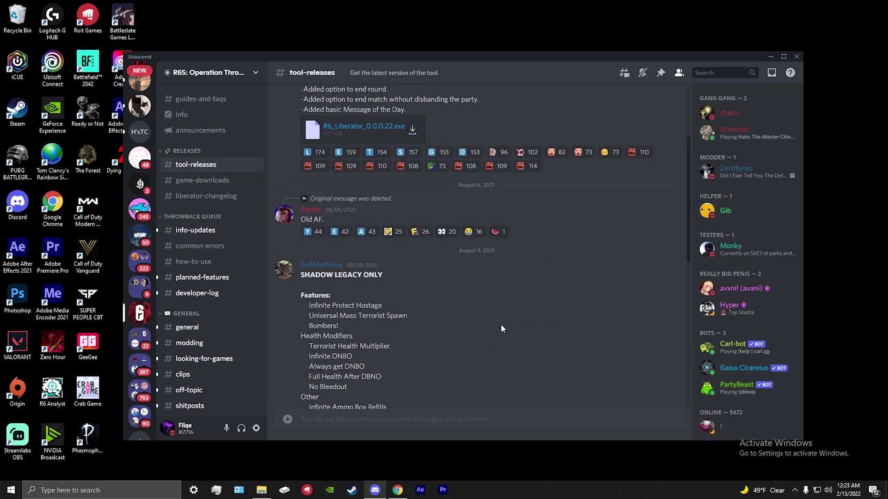
pyautogui.scroll(3, 501, 325)
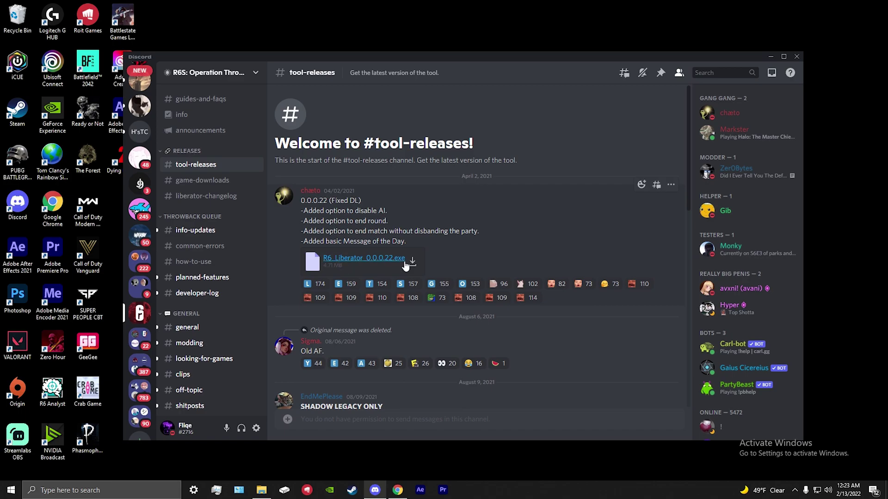
pyautogui.click(405, 261)
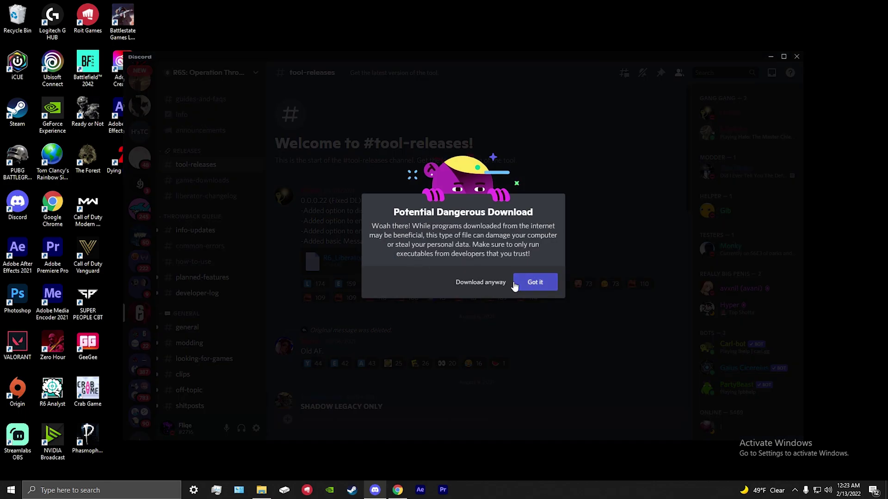
pyautogui.click(483, 283)
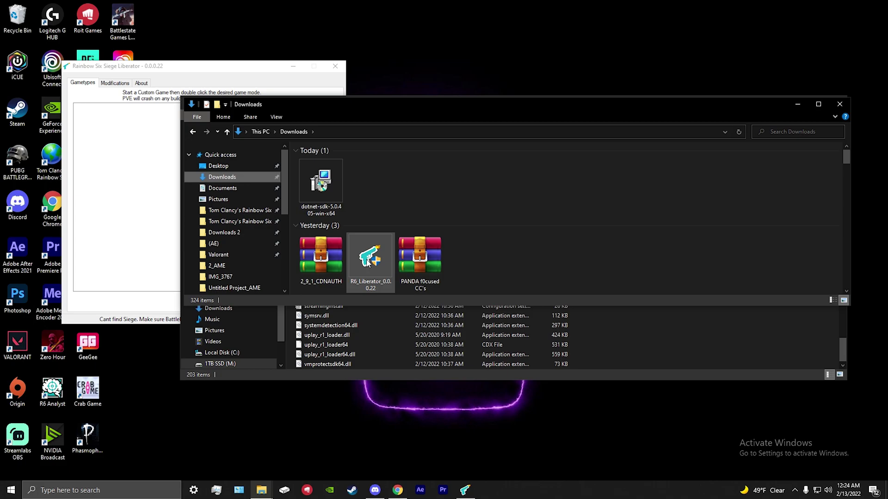
# - Close the Downloads window and launch RainbowSixGame.exe from Y1S4_RedCrow, keeping Liberator open
pyautogui.click(134, 165)
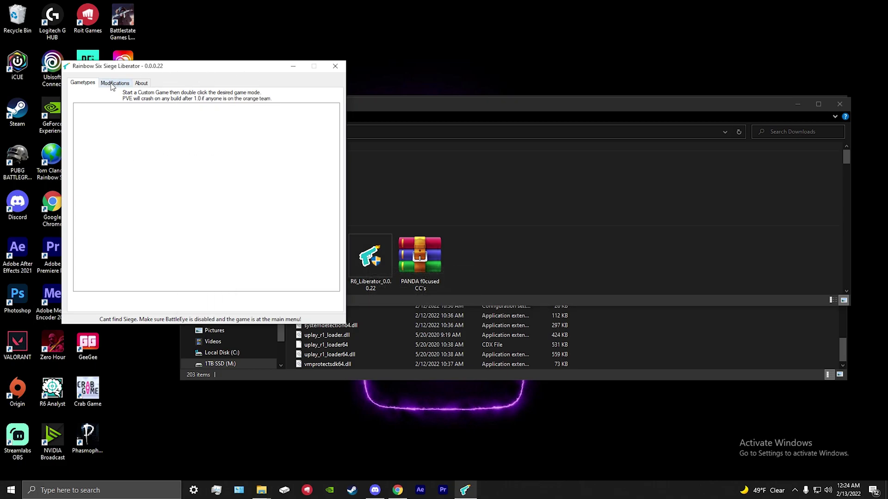
pyautogui.click(548, 167)
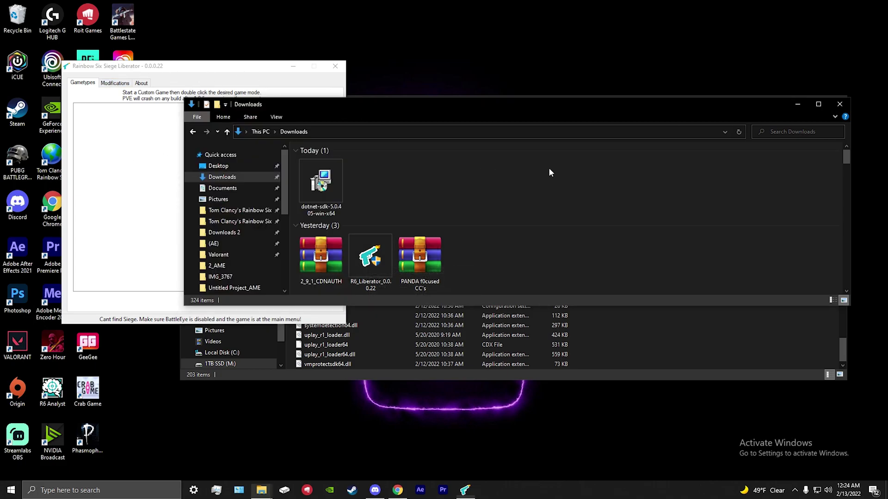
pyautogui.click(839, 108)
pyautogui.click(627, 101)
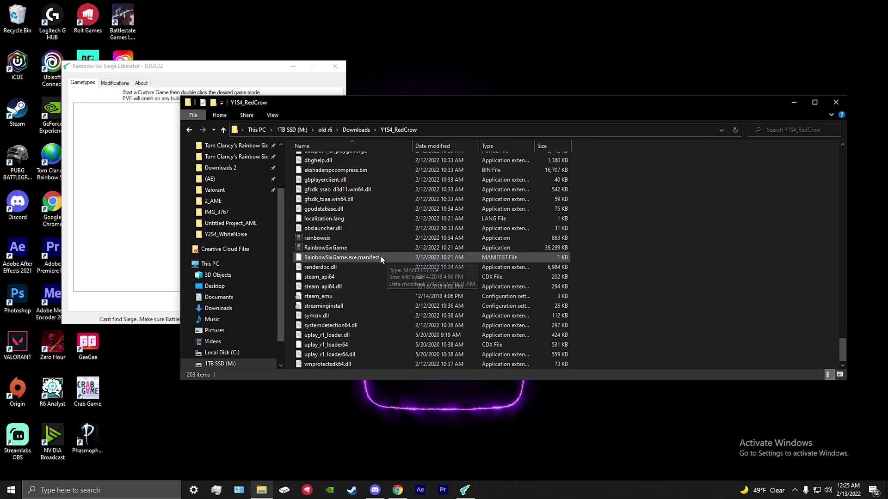
pyautogui.doubleClick(357, 248)
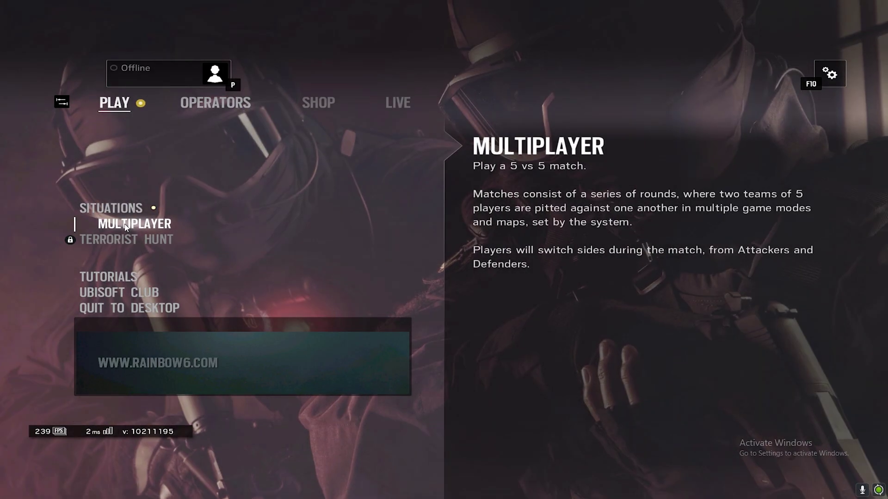
# - Host a local custom game from playlist 1, opening a House TDM - Hostage lobby
pyautogui.click(134, 225)
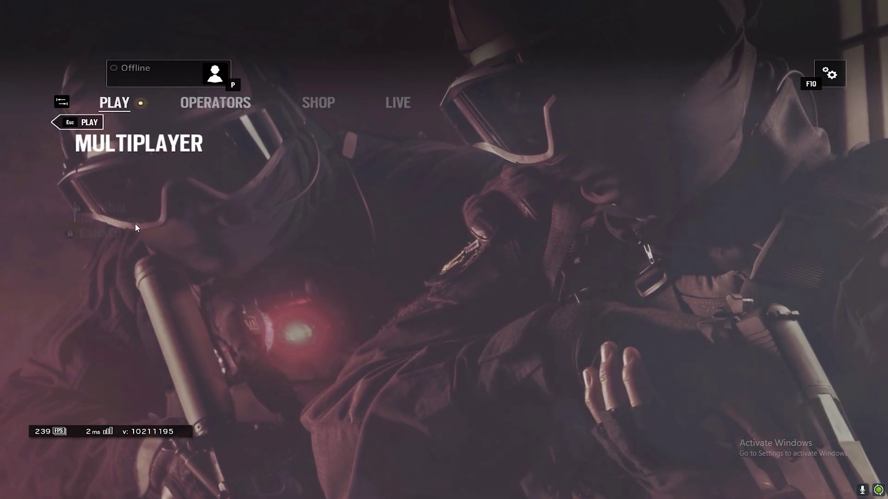
pyautogui.click(130, 264)
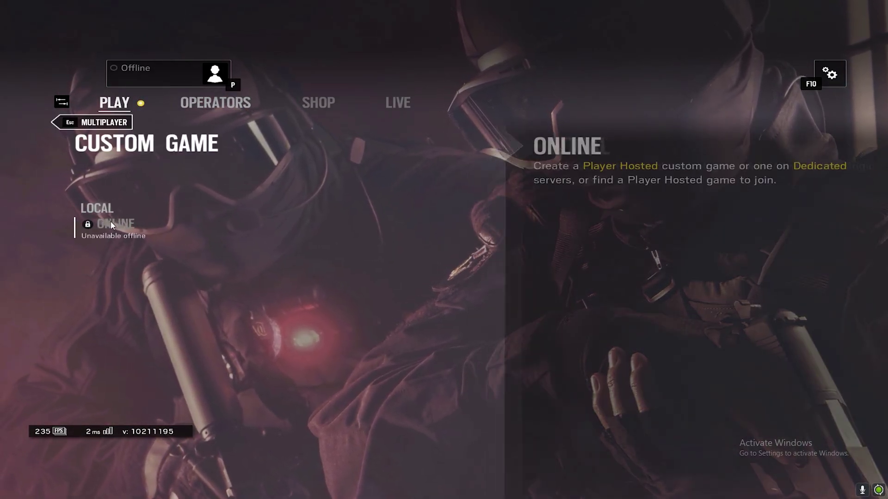
pyautogui.click(100, 208)
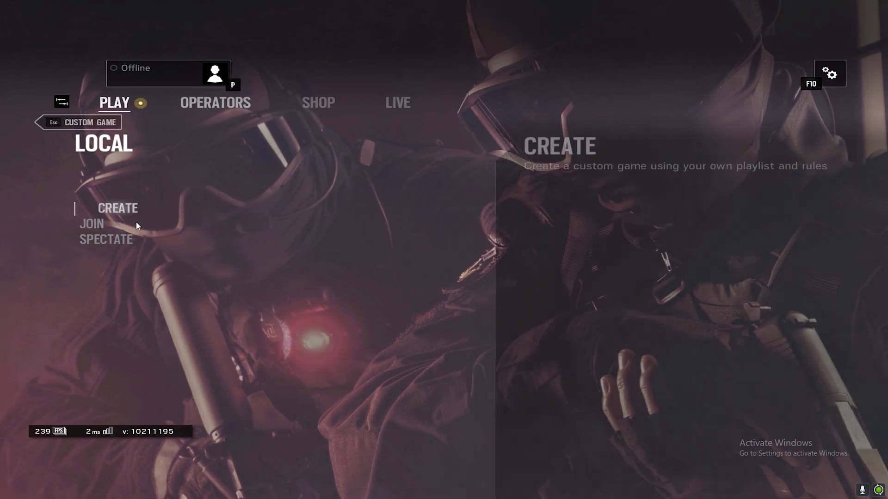
pyautogui.click(120, 209)
pyautogui.click(182, 250)
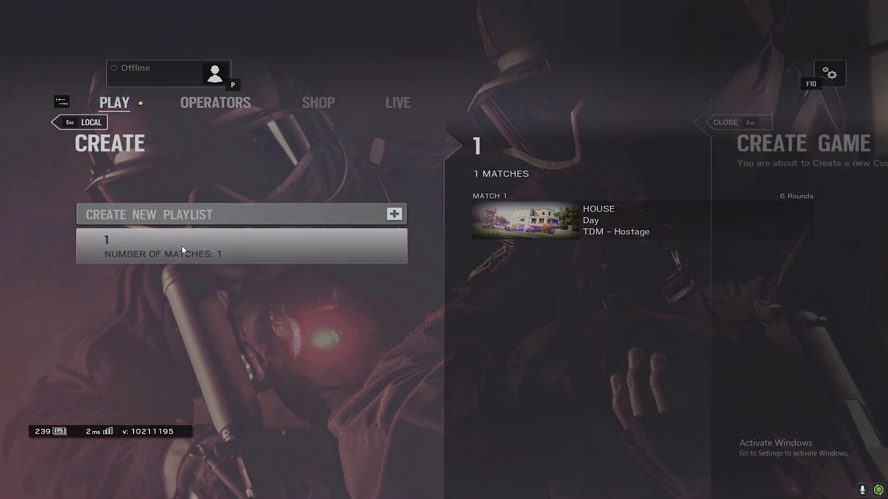
pyautogui.click(630, 181)
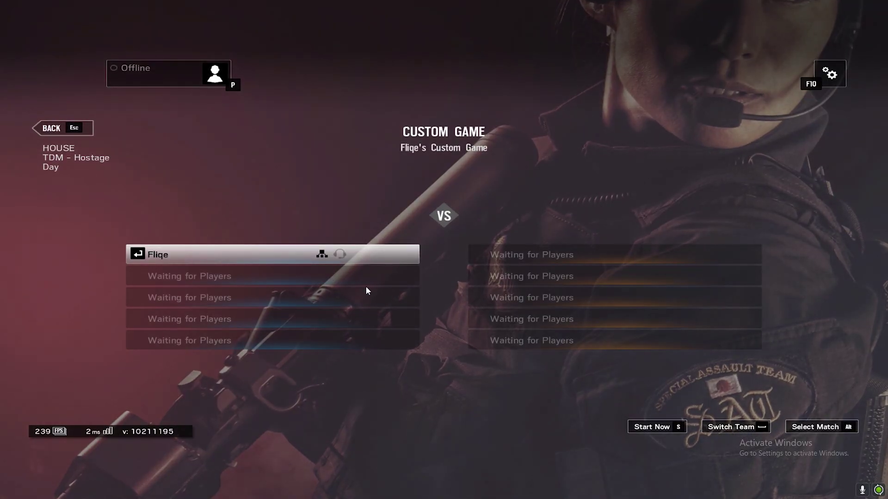
# - In R6 Liberator, set the game type to Terrorist Hunt, Normal, House Elimination - Day
pyautogui.hotkey('alt', 'Tab')
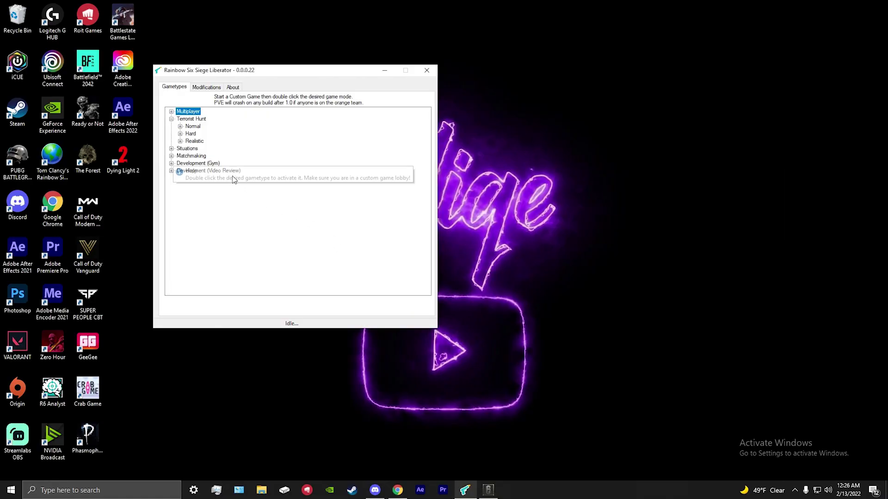
pyautogui.moveTo(255, 70); pyautogui.dragTo(311, 69)
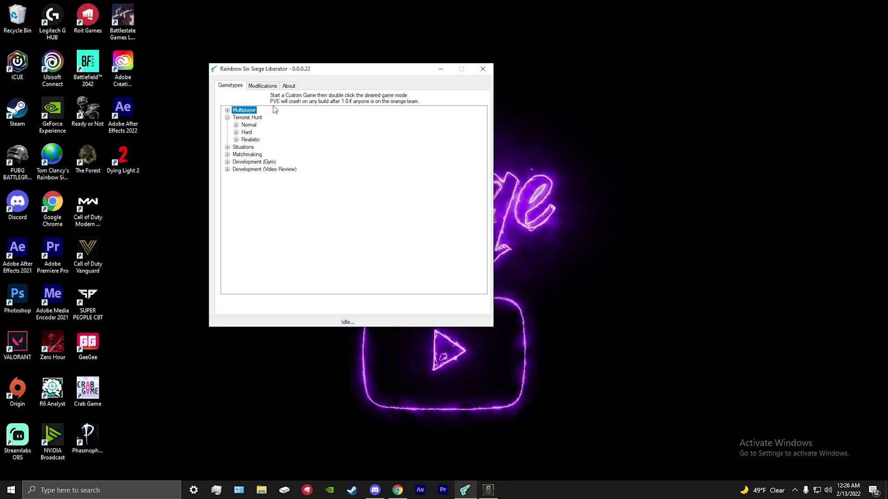
pyautogui.click(228, 118)
pyautogui.click(228, 118)
pyautogui.click(237, 125)
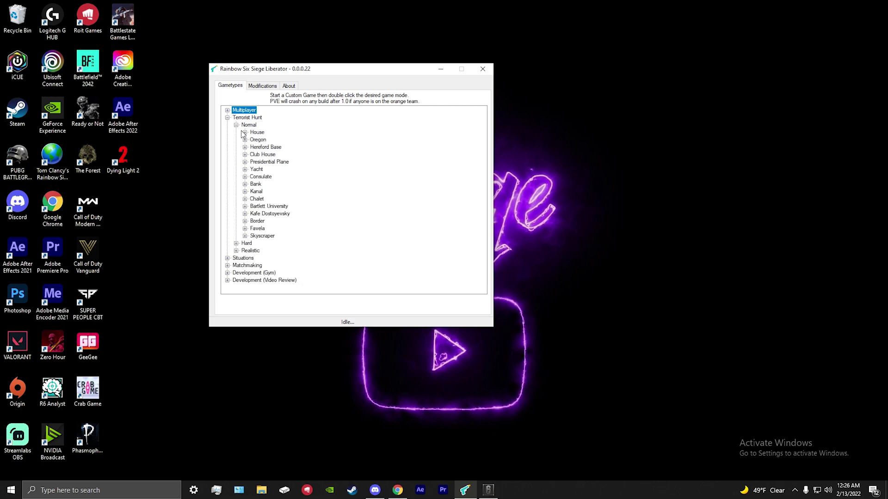
pyautogui.click(245, 132)
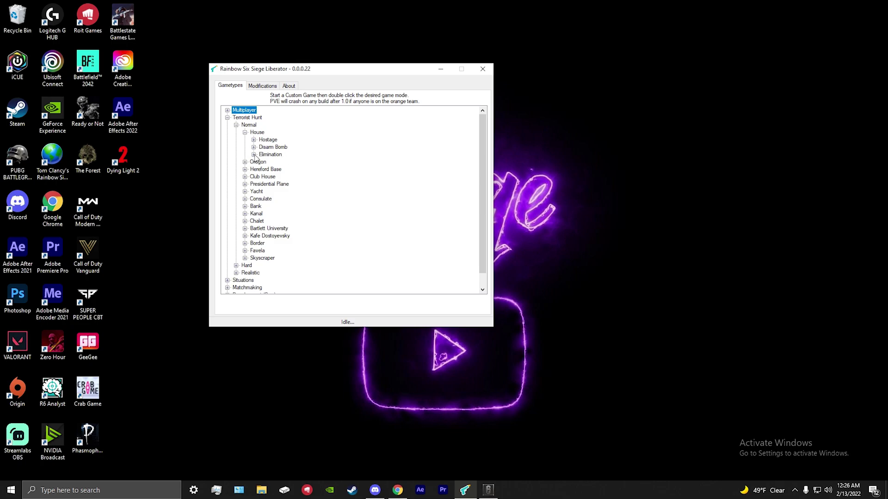
pyautogui.click(254, 155)
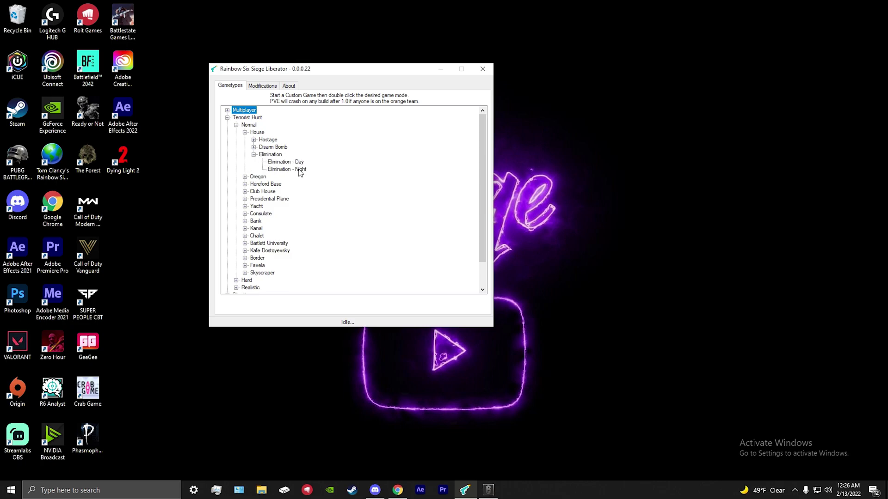
pyautogui.doubleClick(295, 163)
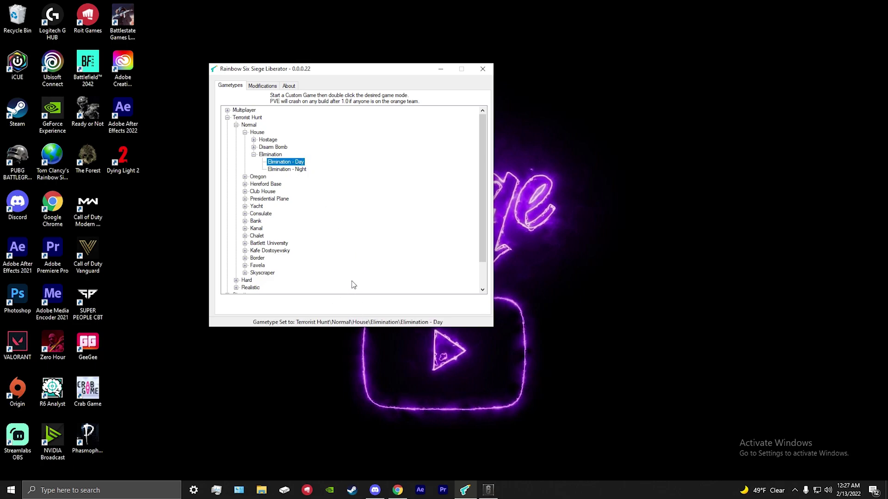
# - Return to the House custom game lobby and start the Terrorist Hunt match
pyautogui.hotkey('alt', 'Tab')
pyautogui.press('Escape')
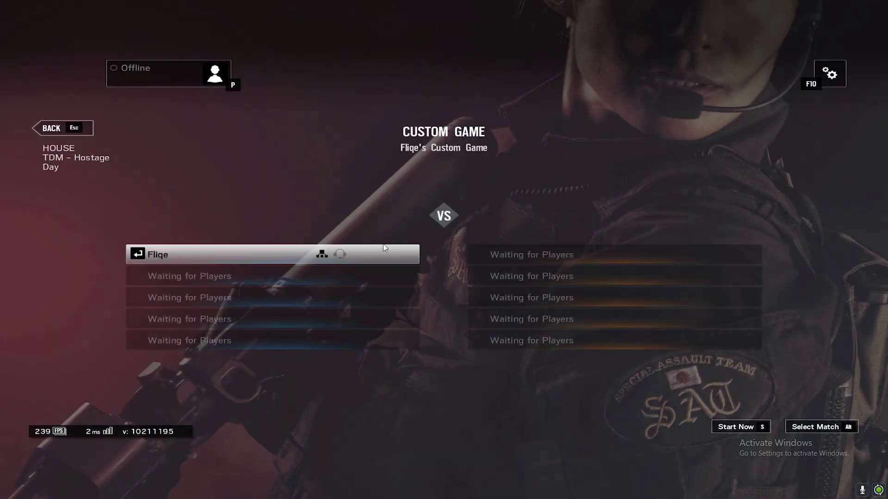
pyautogui.press('s')
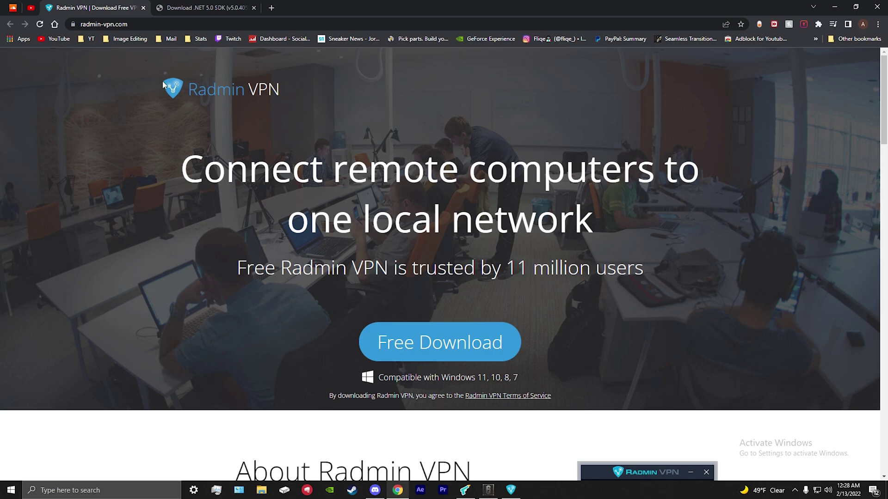
# - Download the Radmin VPN installer from radmin-vpn.com, run it, and approve the permission prompt
pyautogui.scroll(-4, 335, 196)
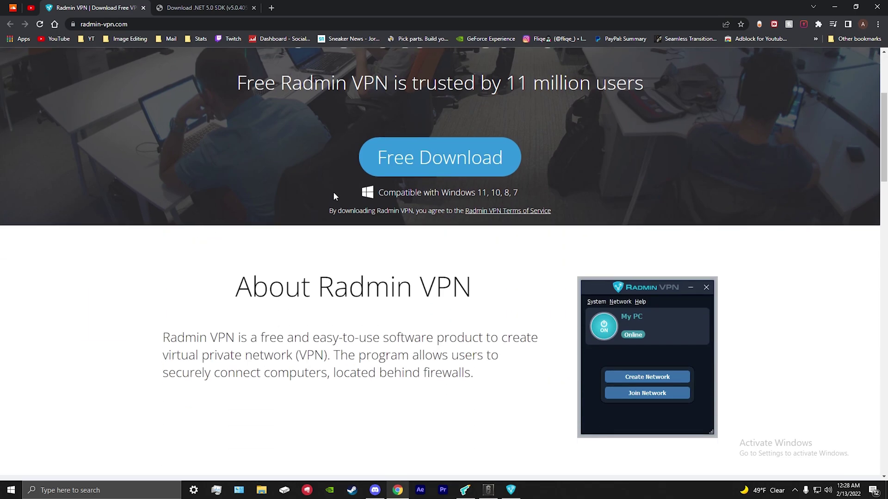
pyautogui.click(424, 160)
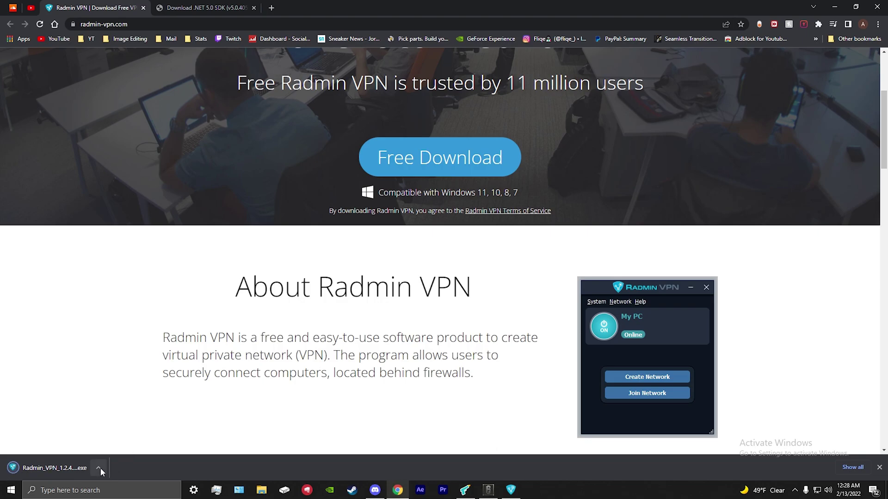
pyautogui.click(99, 468)
pyautogui.click(135, 410)
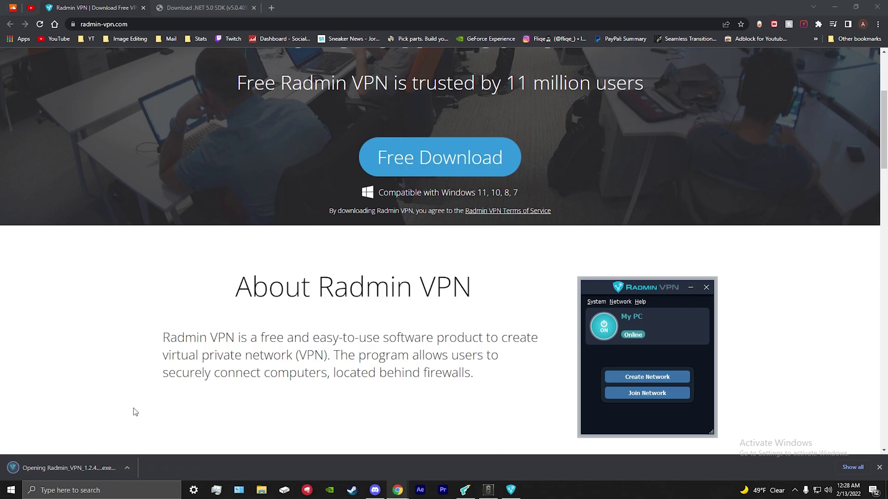
pyautogui.click(393, 308)
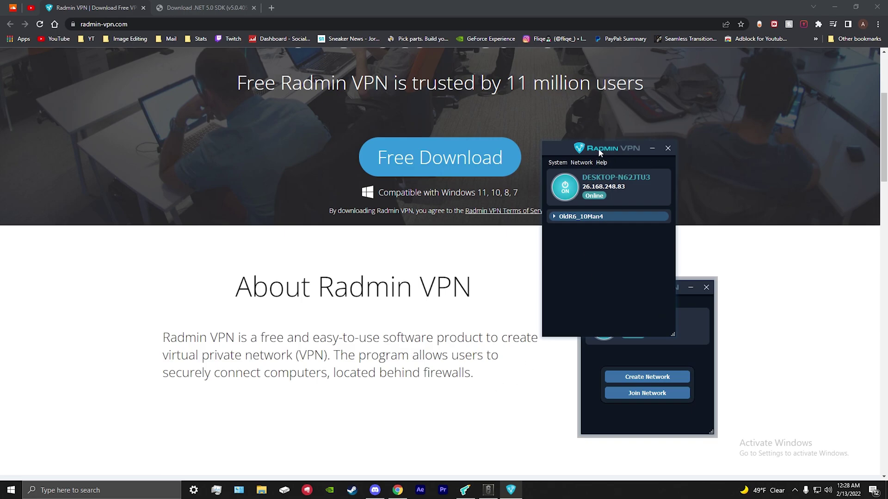
# - Check Radmin VPN's Create New Network and Join Existing Network forms, cancelling both
pyautogui.moveTo(599, 148); pyautogui.dragTo(510, 132)
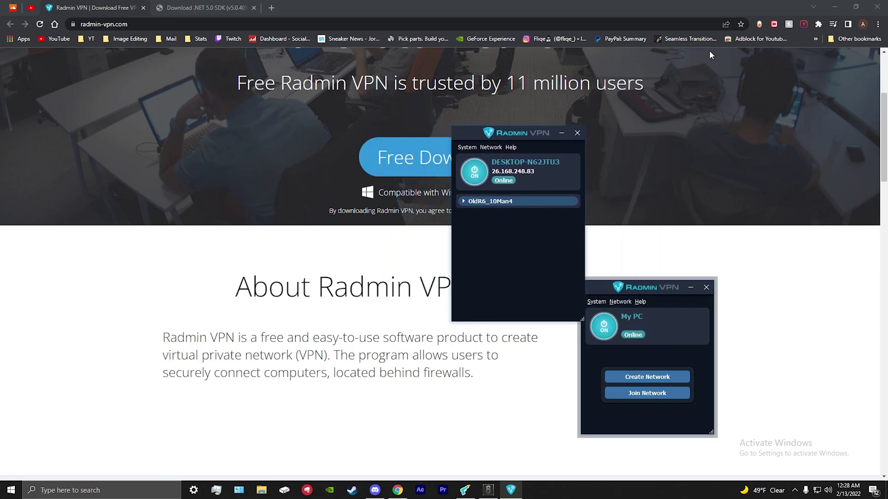
pyautogui.click(493, 147)
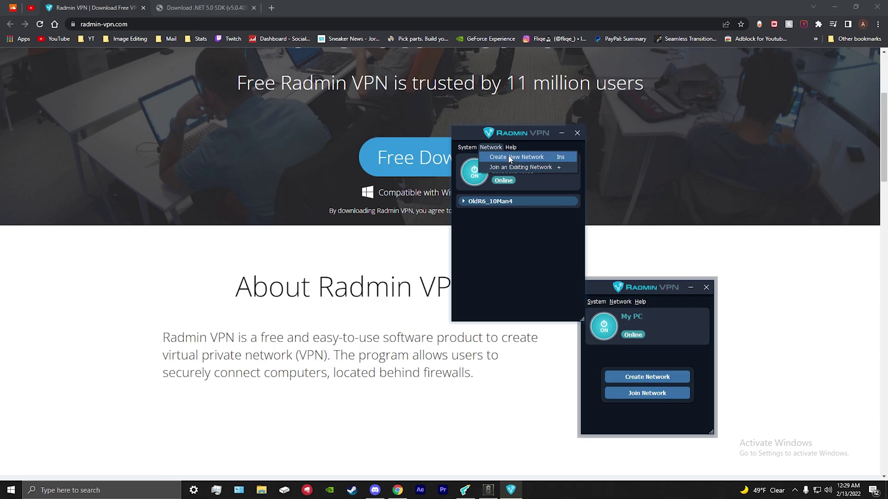
pyautogui.click(511, 158)
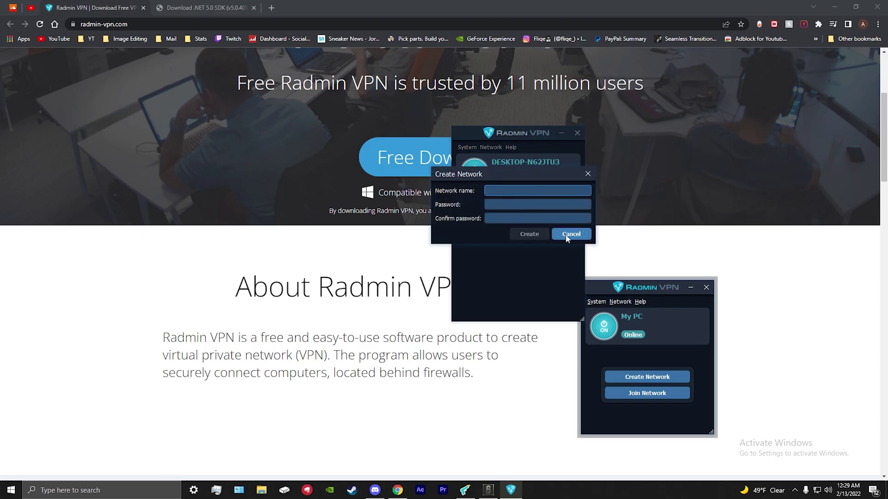
pyautogui.click(588, 175)
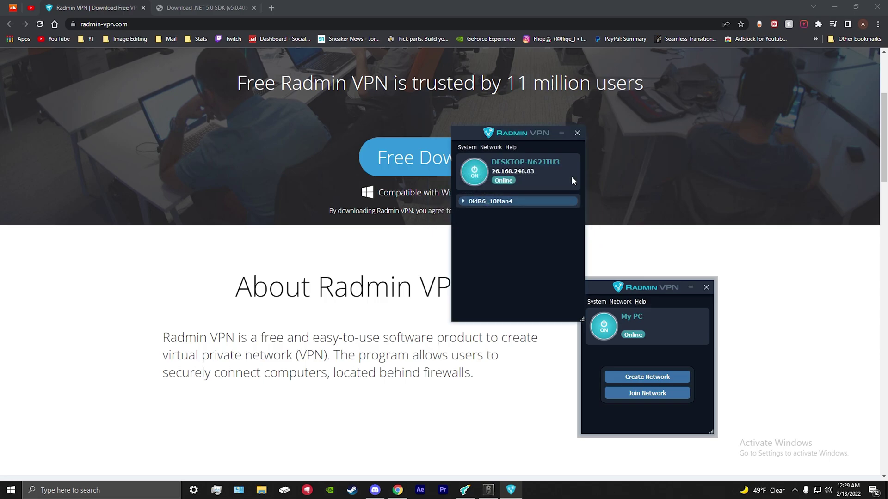
pyautogui.click(491, 148)
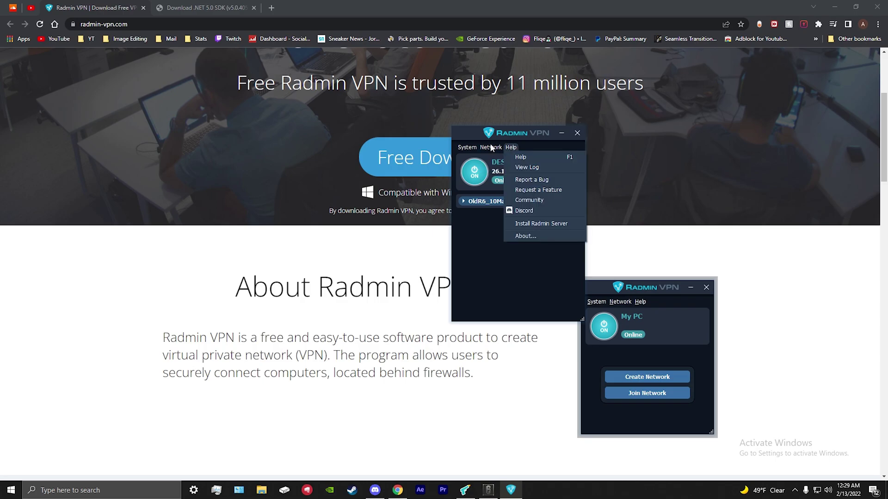
pyautogui.click(496, 167)
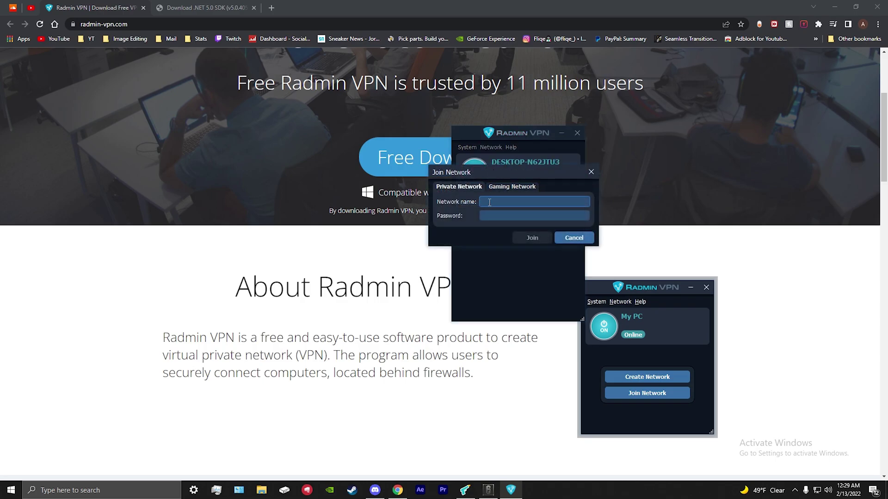
pyautogui.click(590, 173)
# - Back in the game, open the Custom Game > Local > Join list of local games
pyautogui.click(488, 490)
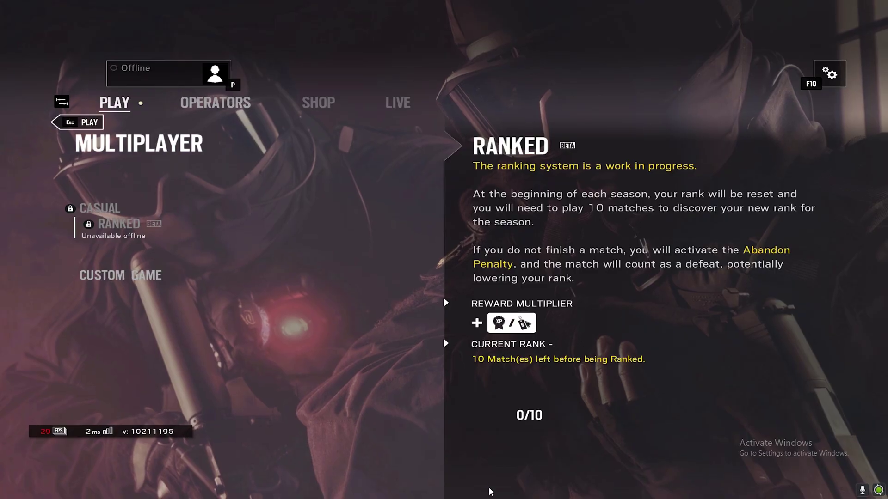
pyautogui.click(143, 264)
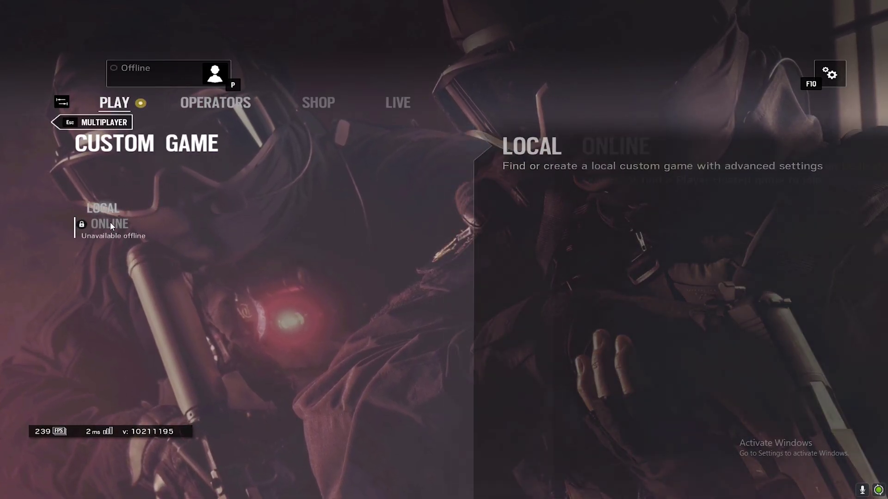
pyautogui.click(107, 210)
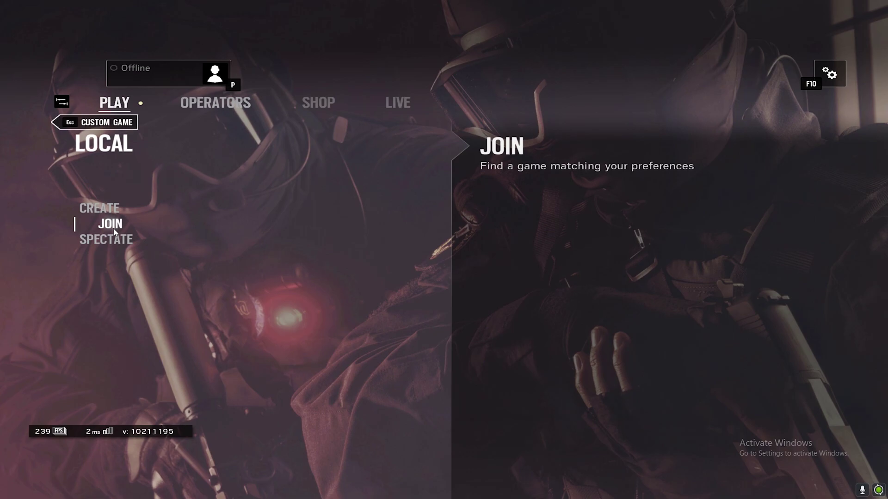
pyautogui.click(106, 224)
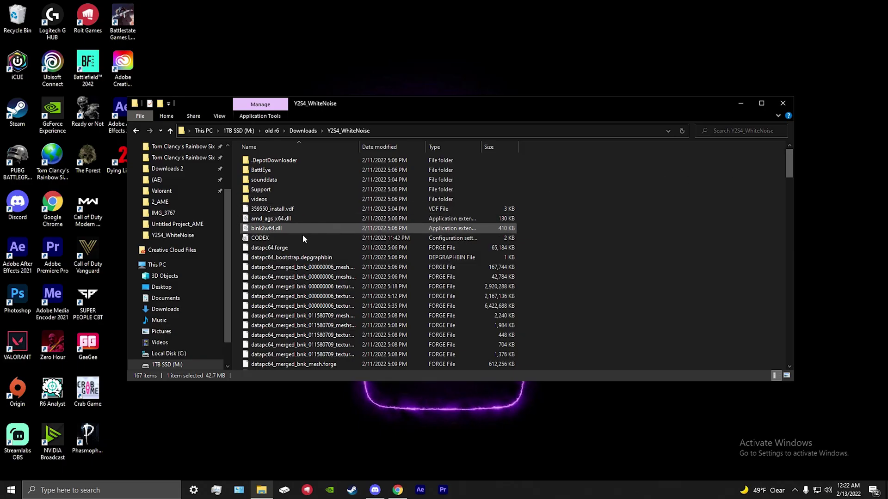
pyautogui.doubleClick(260, 238)
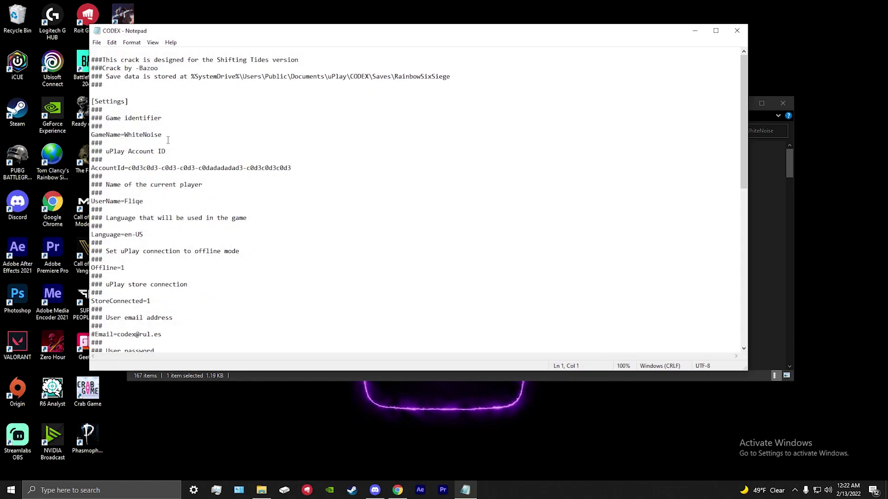
pyautogui.moveTo(168, 135)
pyautogui.mouseDown()
pyautogui.moveTo(92, 135)
pyautogui.moveTo(175, 132)
pyautogui.mouseUp()
pyautogui.moveTo(103, 142); pyautogui.dragTo(171, 135)
pyautogui.click(98, 44)
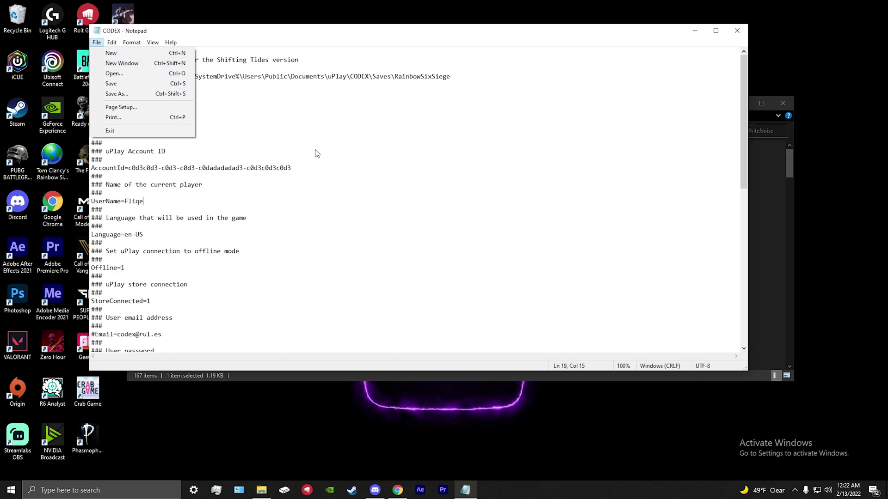
pyautogui.click(319, 179)
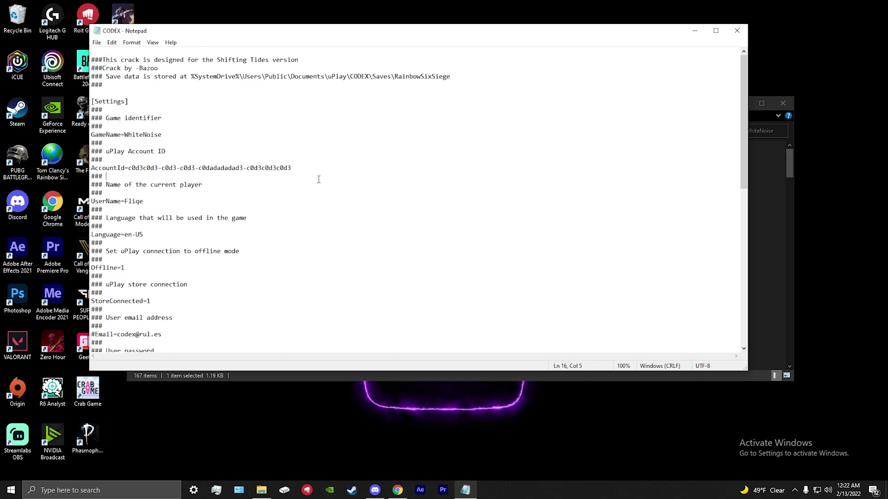
pyautogui.click(737, 30)
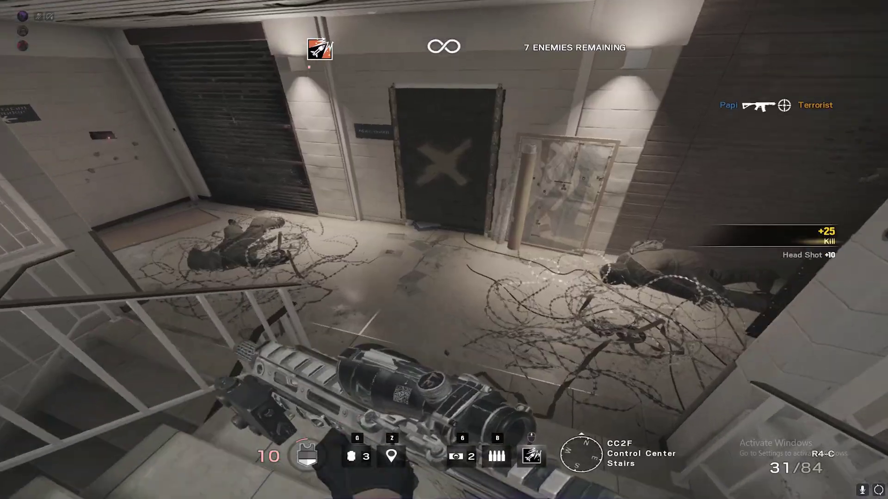
# - Advance into the Maps Office hallway, gun down the terrorists ahead, and reload
pyautogui.press('w')
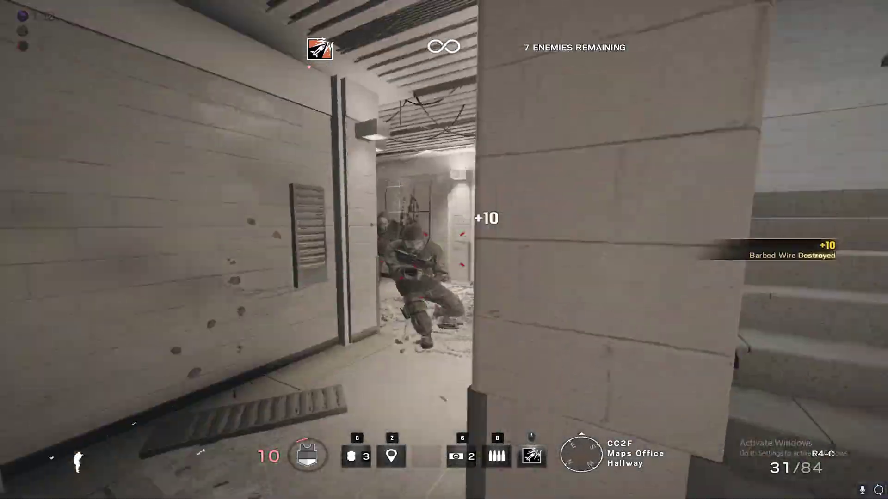
pyautogui.click(444, 250)
pyautogui.click(444, 250)
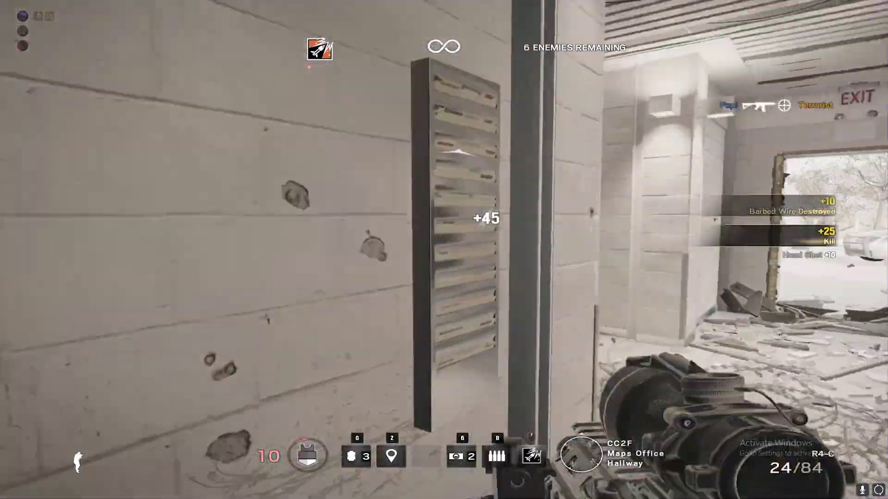
pyautogui.click(444, 250)
pyautogui.rightClick(443, 250)
pyautogui.click(444, 250)
pyautogui.click(444, 250)
pyautogui.rightClick(444, 249)
pyautogui.click(443, 250)
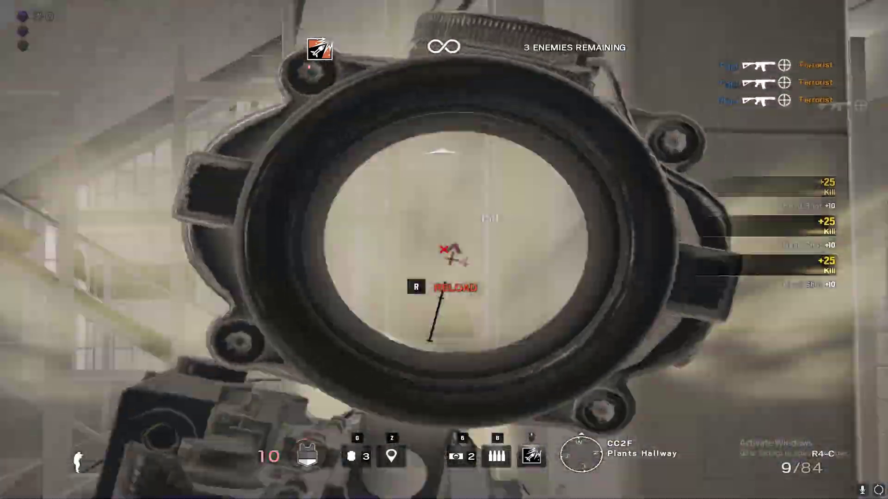
pyautogui.click(443, 249)
pyautogui.press('r')
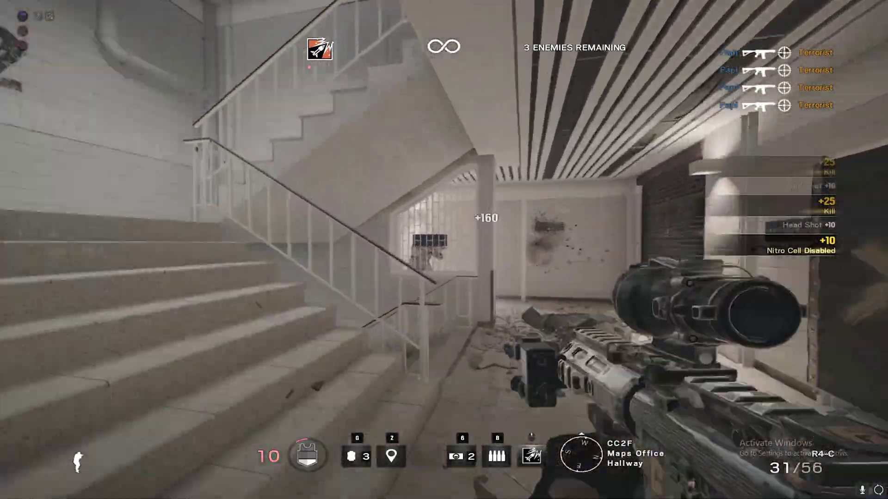
# - Shoot the remaining terrorists near the stairwell
pyautogui.rightClick(443, 250)
pyautogui.click(444, 250)
pyautogui.click(444, 249)
pyautogui.click(444, 249)
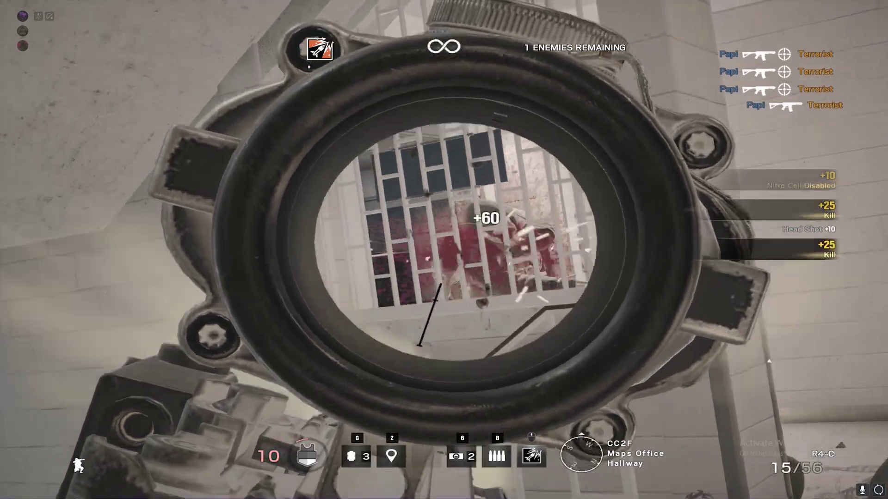
pyautogui.click(444, 250)
pyautogui.click(444, 250)
# - Walk down the hallway and shoot the last terrorist to win
pyautogui.press('e')
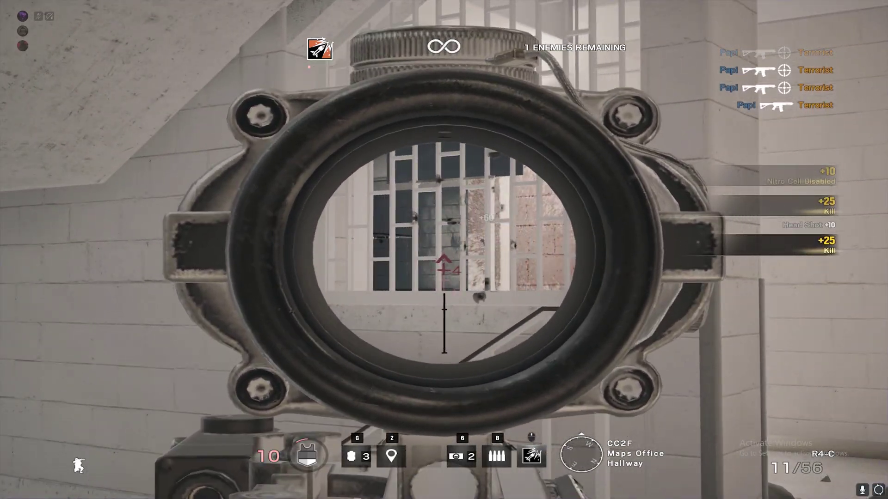
pyautogui.rightClick(444, 250)
pyautogui.press('w')
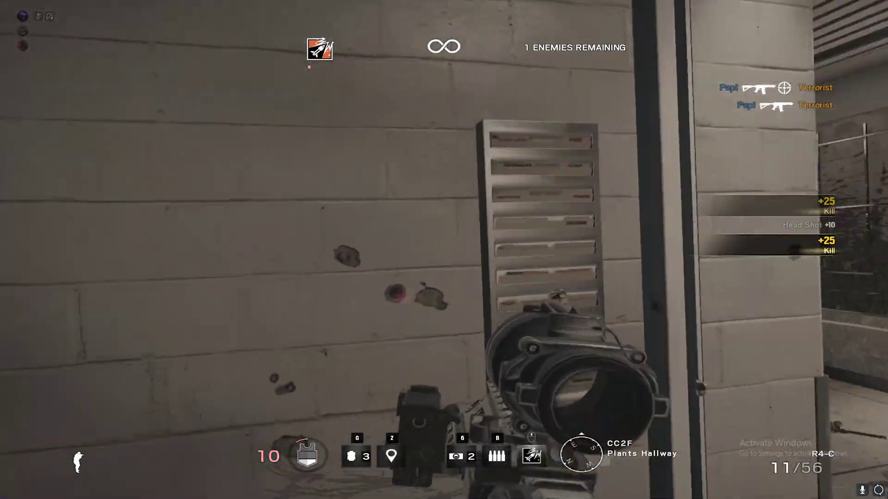
pyautogui.rightClick(443, 249)
pyautogui.click(443, 249)
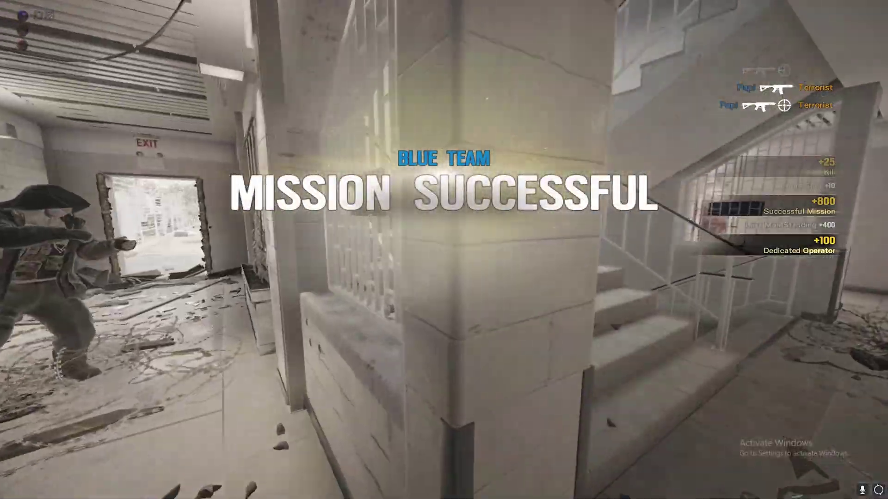